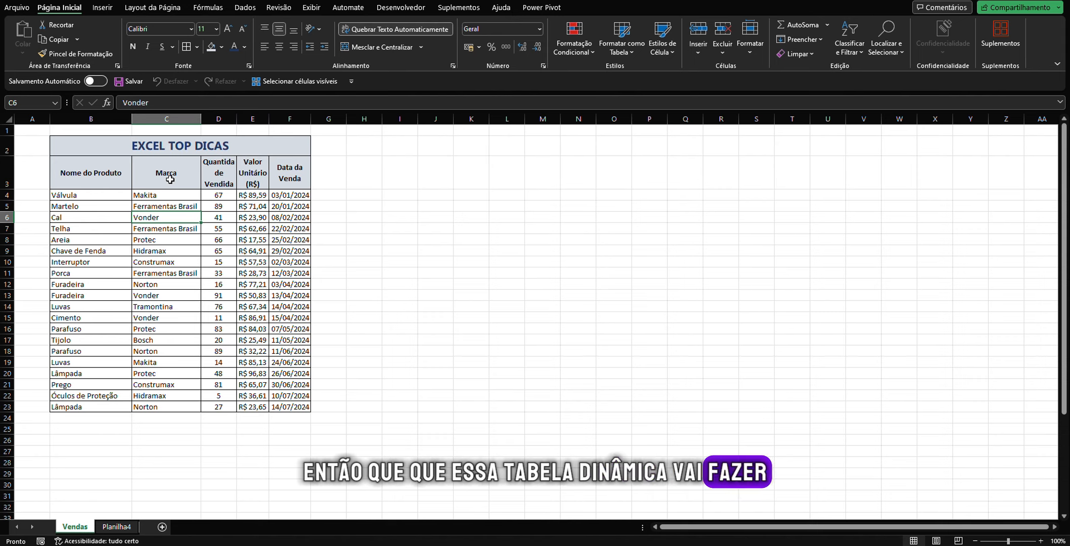
Examine the Marca and Quantidade Vendida columns of the sales table, comparing the quantities of the two Makita sales
{"action": "left_click_drag", "start_coordinate": [164, 199], "coordinate": [171, 402]}
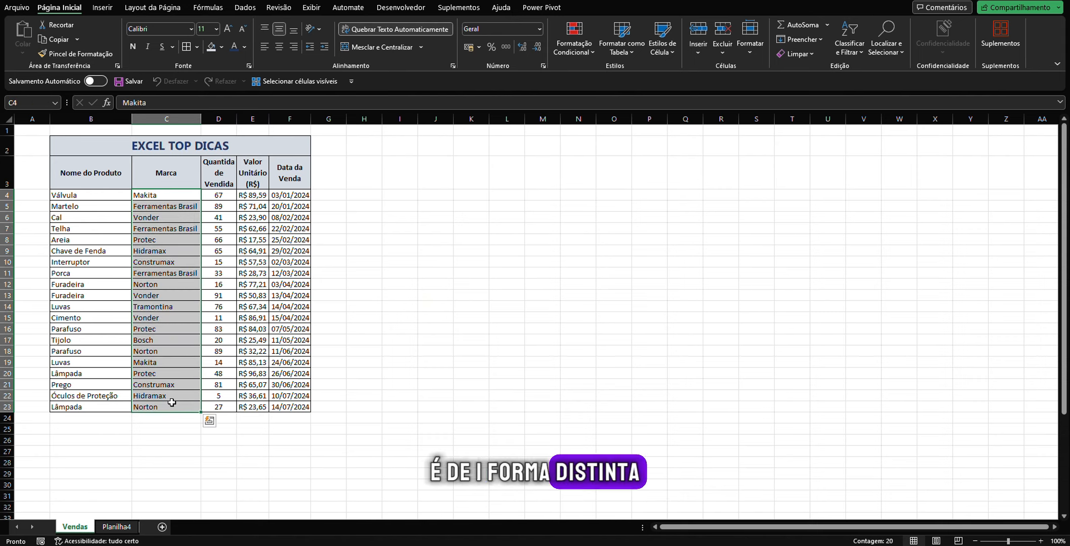
{"action": "left_click", "coordinate": [224, 197]}
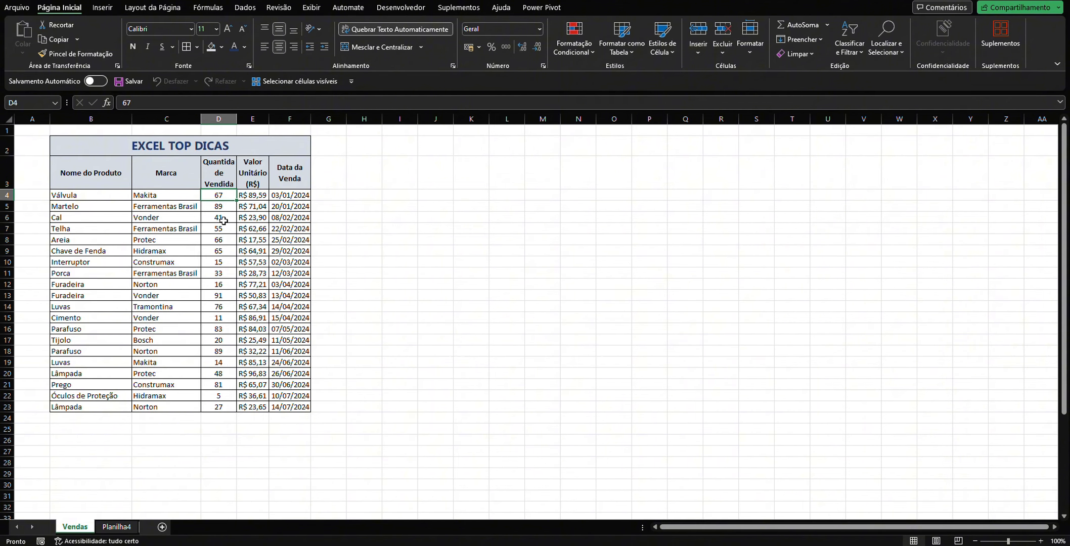
{"action": "left_click", "coordinate": [167, 196]}
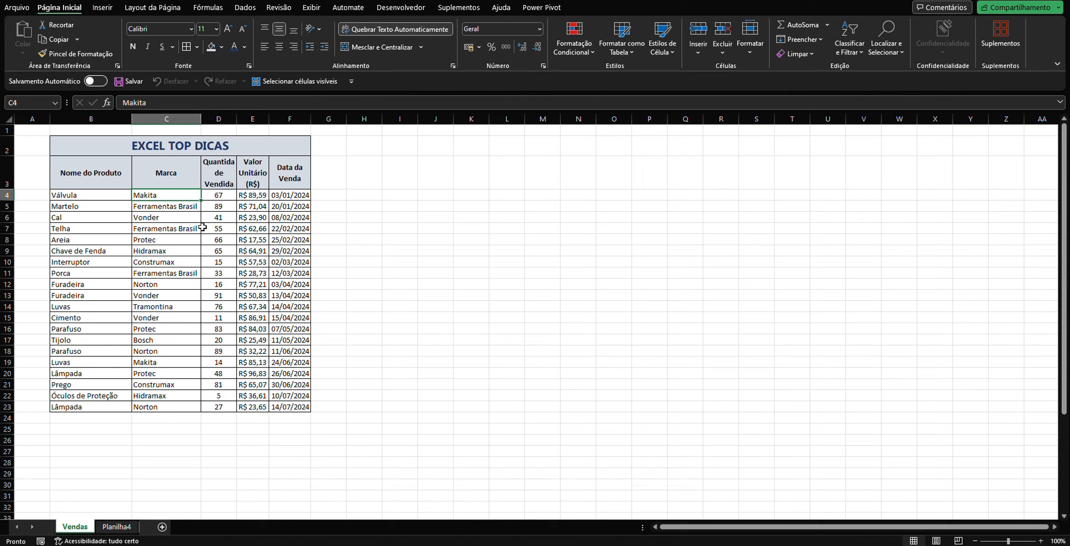
{"action": "left_click_drag", "start_coordinate": [220, 196], "coordinate": [192, 195]}
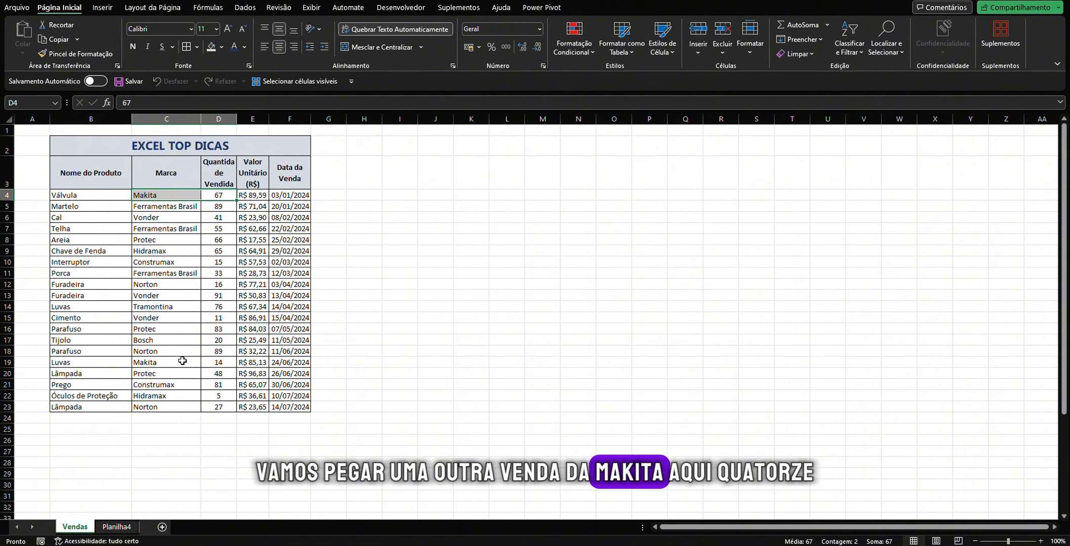
{"action": "left_click", "coordinate": [222, 360]}
{"action": "left_click", "coordinate": [181, 362]}
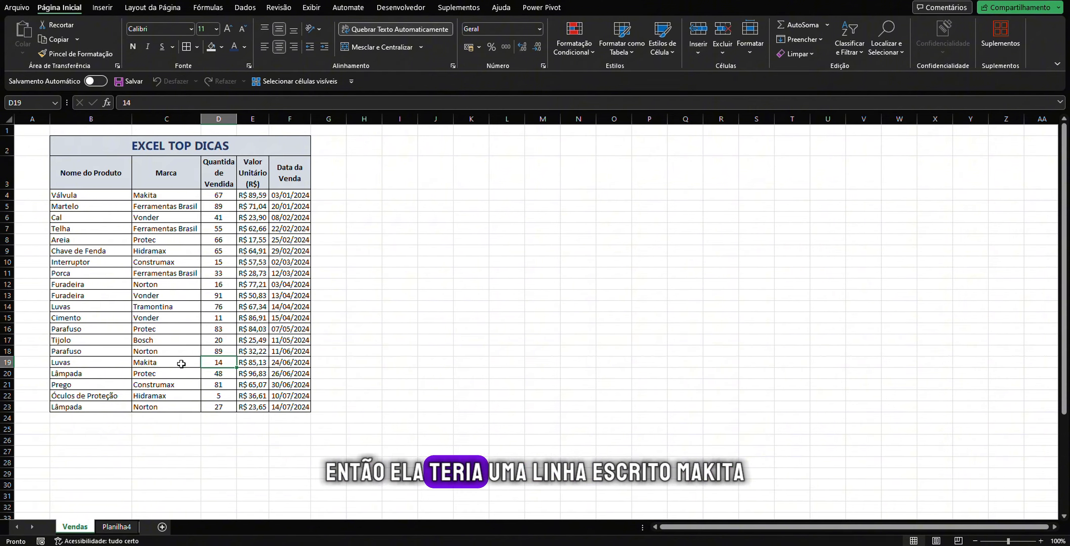
{"action": "left_click", "coordinate": [219, 196]}
{"action": "left_click", "coordinate": [220, 365], "text": "ctrl"}
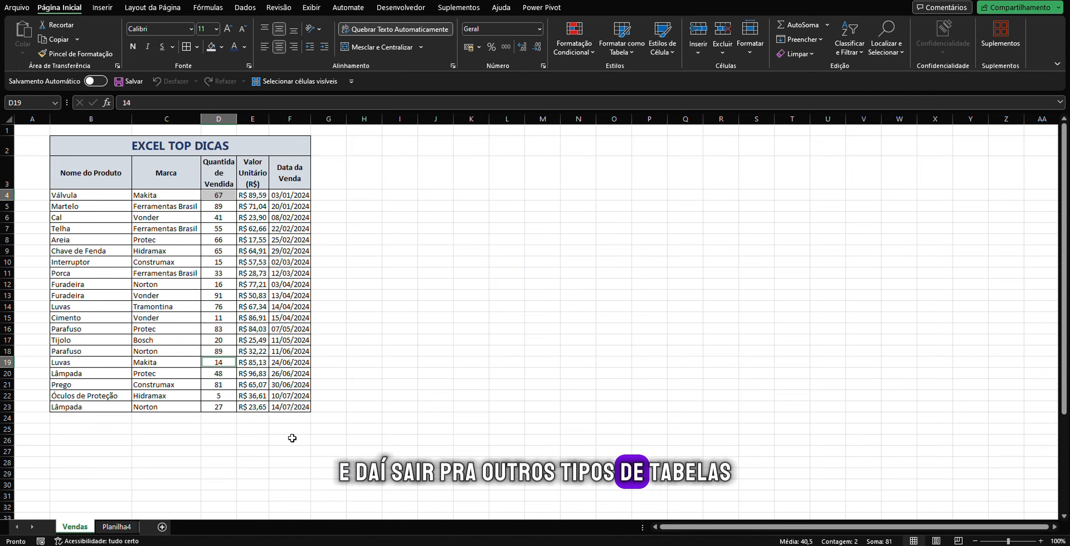
{"action": "left_click", "coordinate": [390, 405]}
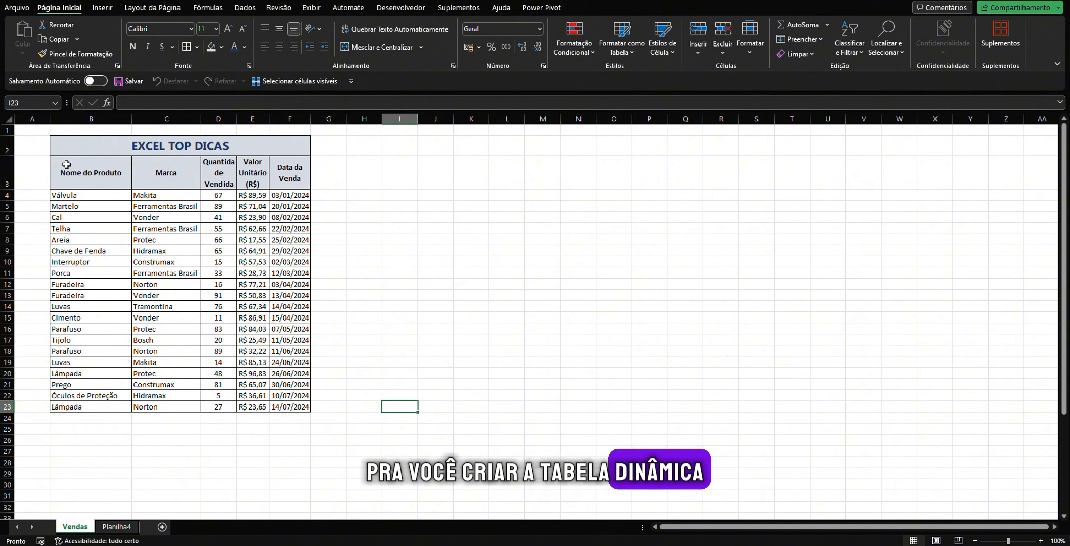
Create a pivot table from the sales range B3:F23, headers included, and place it on a new worksheet
{"action": "left_click_drag", "start_coordinate": [67, 164], "coordinate": [301, 413]}
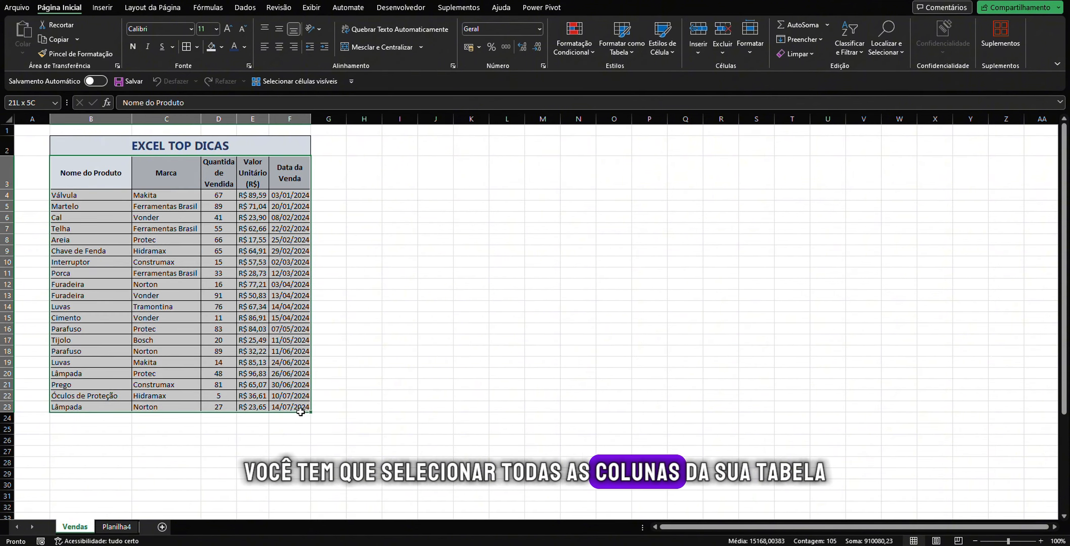
{"action": "left_click", "coordinate": [76, 167]}
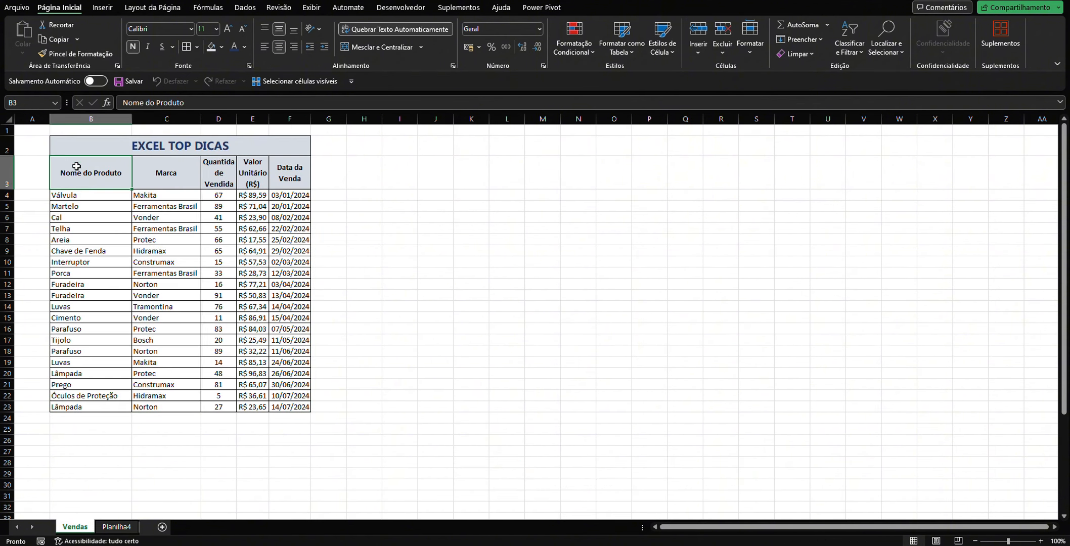
{"action": "left_click_drag", "start_coordinate": [77, 166], "coordinate": [298, 407]}
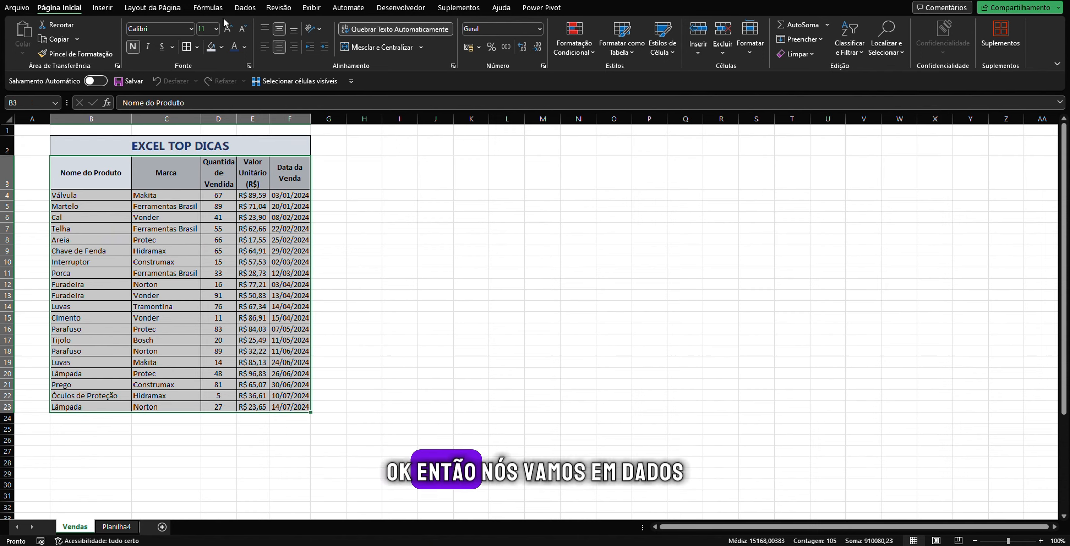
{"action": "left_click", "coordinate": [242, 8]}
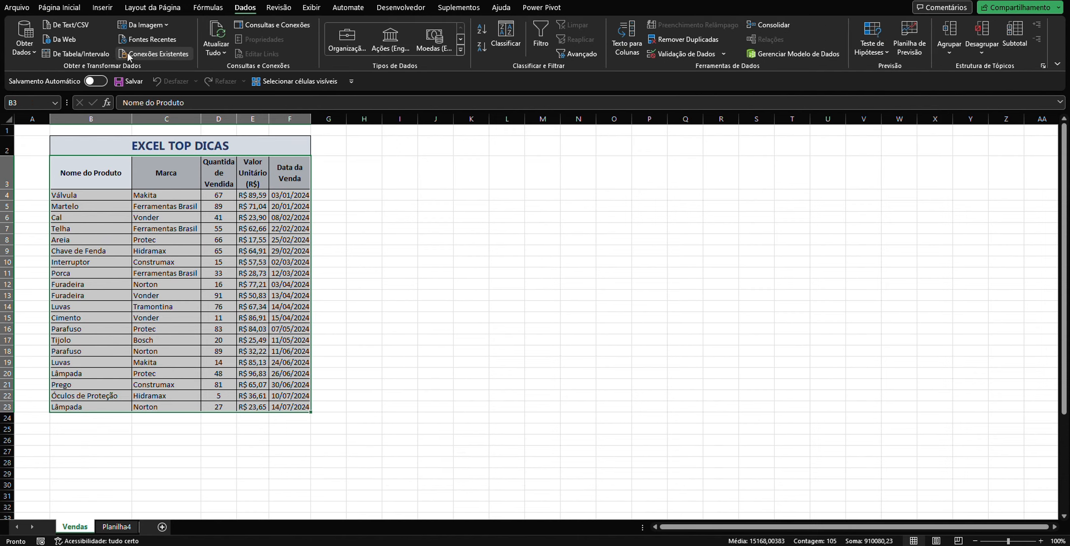
{"action": "left_click", "coordinate": [104, 9]}
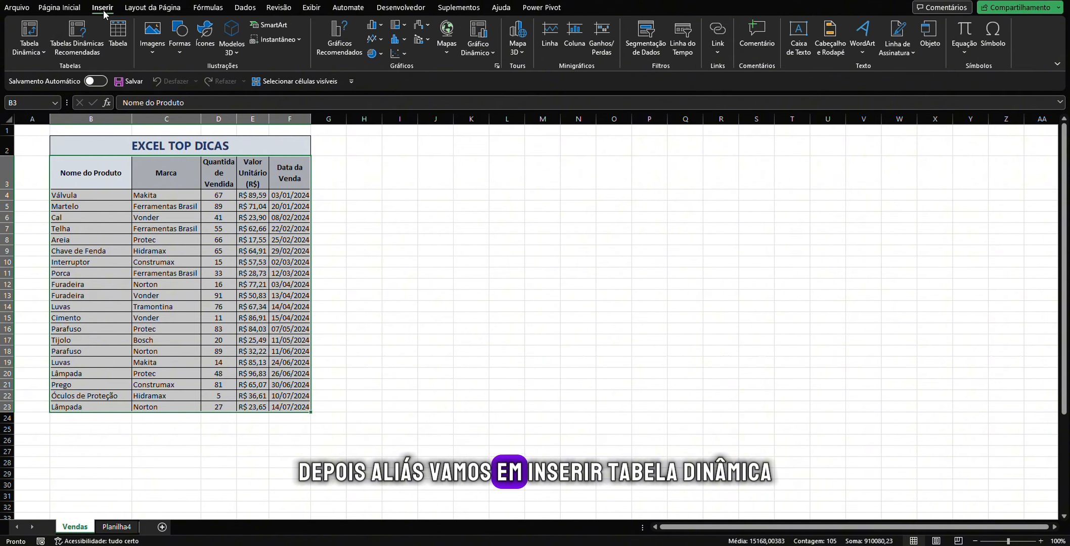
{"action": "left_click", "coordinate": [32, 57]}
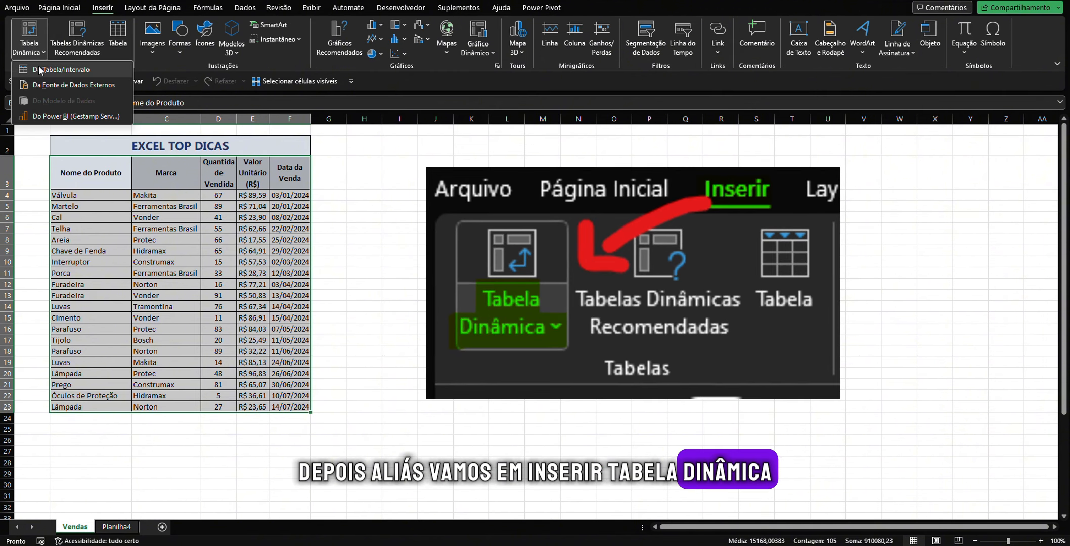
{"action": "left_click", "coordinate": [48, 69]}
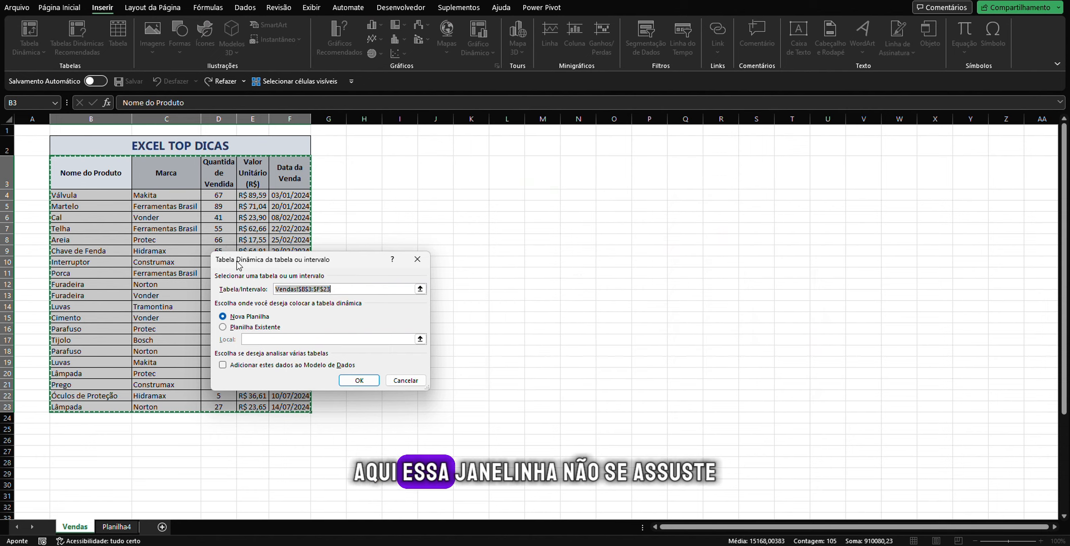
{"action": "left_click_drag", "start_coordinate": [244, 262], "coordinate": [136, 257]}
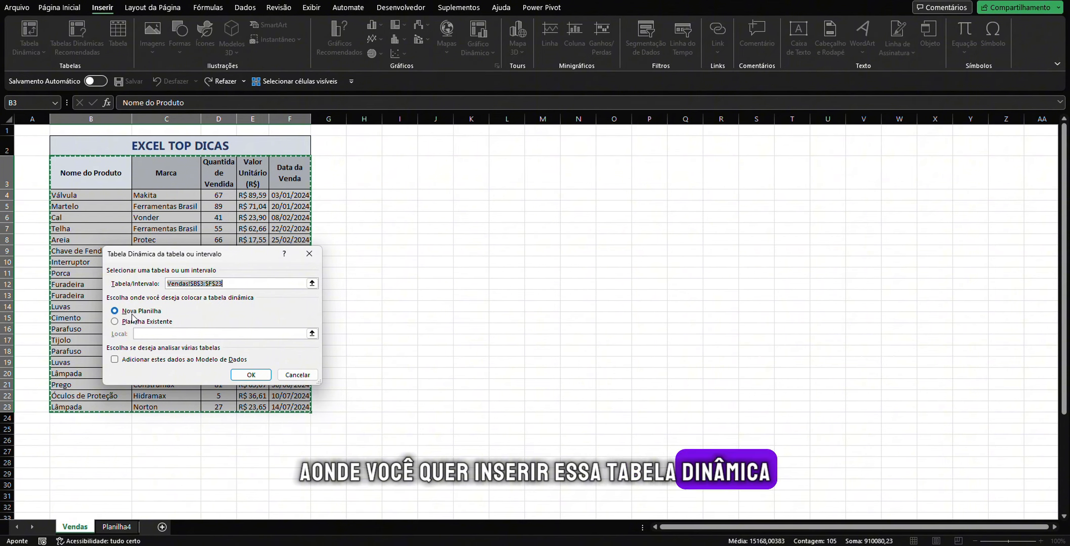
{"action": "left_click", "coordinate": [249, 377]}
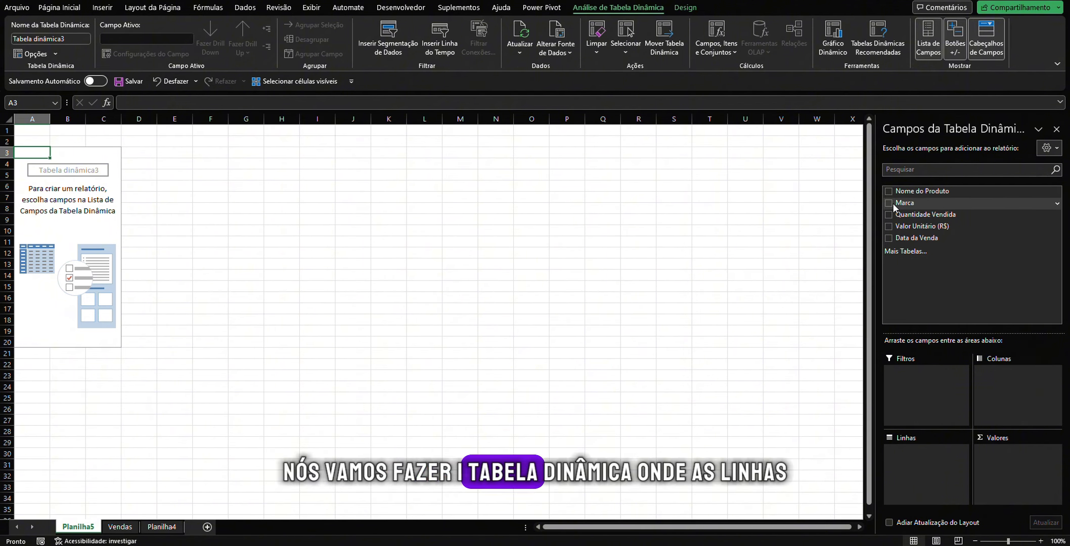
Add the Marca field to the pivot table's rows and review the list of brands
{"action": "left_click", "coordinate": [907, 212]}
{"action": "left_click_drag", "start_coordinate": [907, 211], "coordinate": [905, 465]}
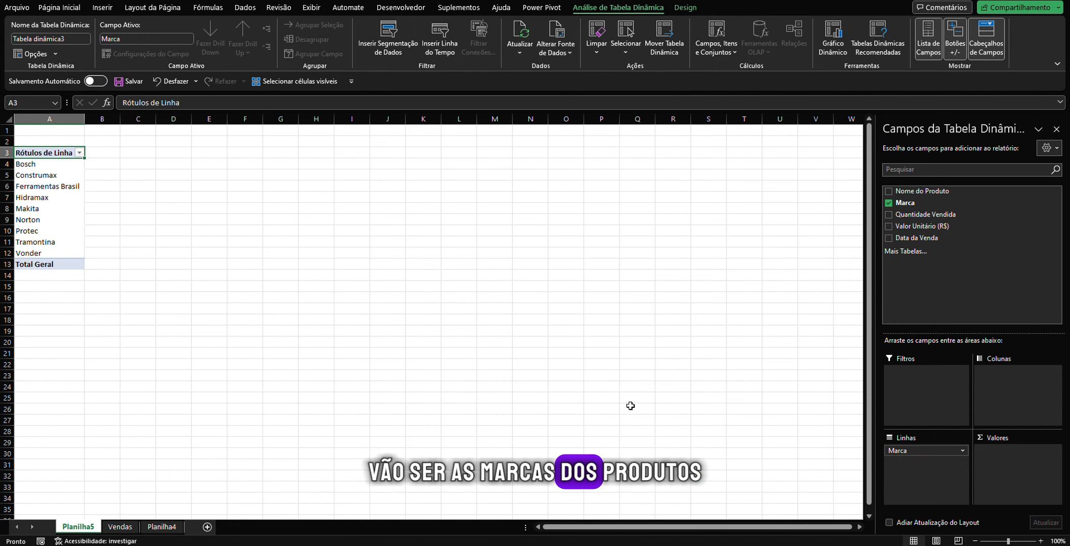
{"action": "left_click_drag", "start_coordinate": [49, 164], "coordinate": [48, 241]}
{"action": "left_click", "coordinate": [49, 242]}
{"action": "left_click", "coordinate": [45, 227]}
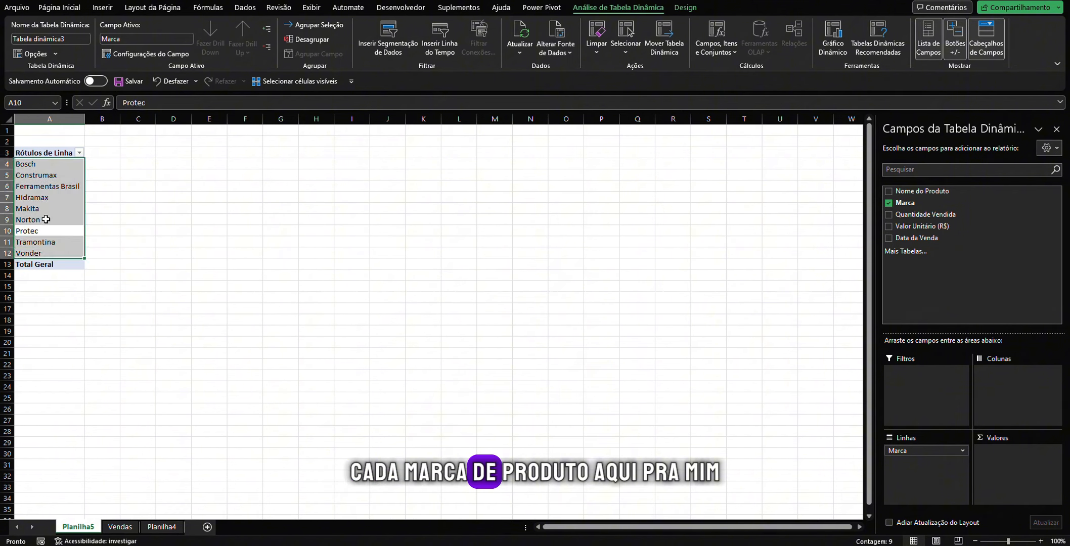
{"action": "left_click", "coordinate": [45, 220]}
{"action": "left_click", "coordinate": [51, 197]}
{"action": "left_click", "coordinate": [56, 186]}
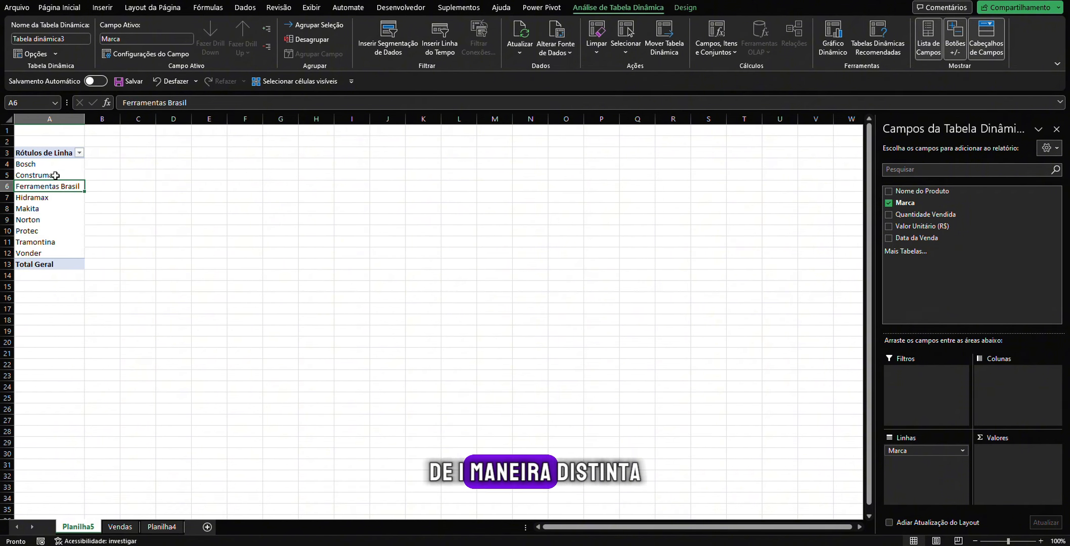
{"action": "left_click_drag", "start_coordinate": [55, 162], "coordinate": [48, 253]}
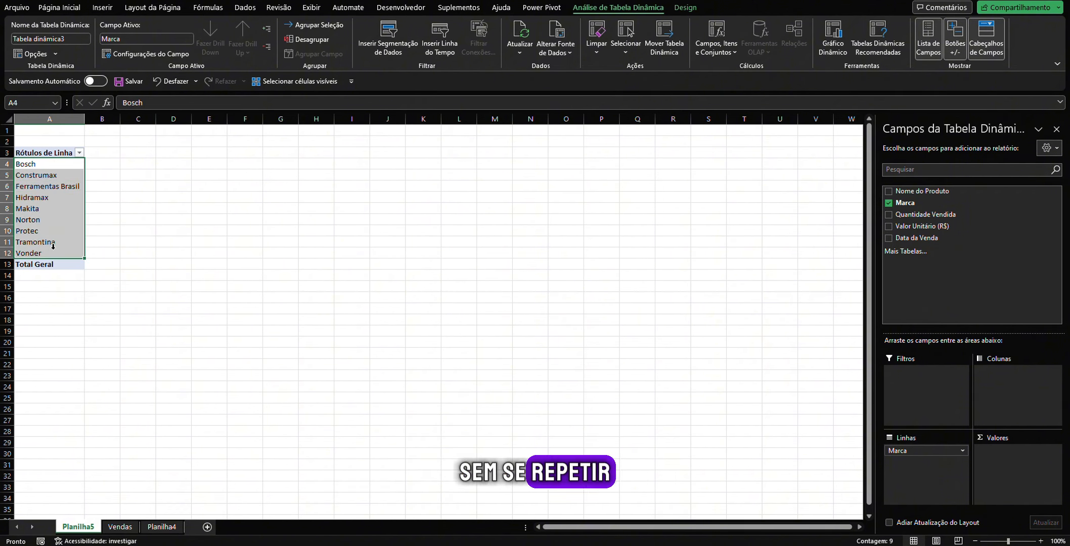
Add the Quantidade Vendida field to the pivot table's values and check the amounts per brand
{"action": "left_click_drag", "start_coordinate": [931, 217], "coordinate": [932, 218]}
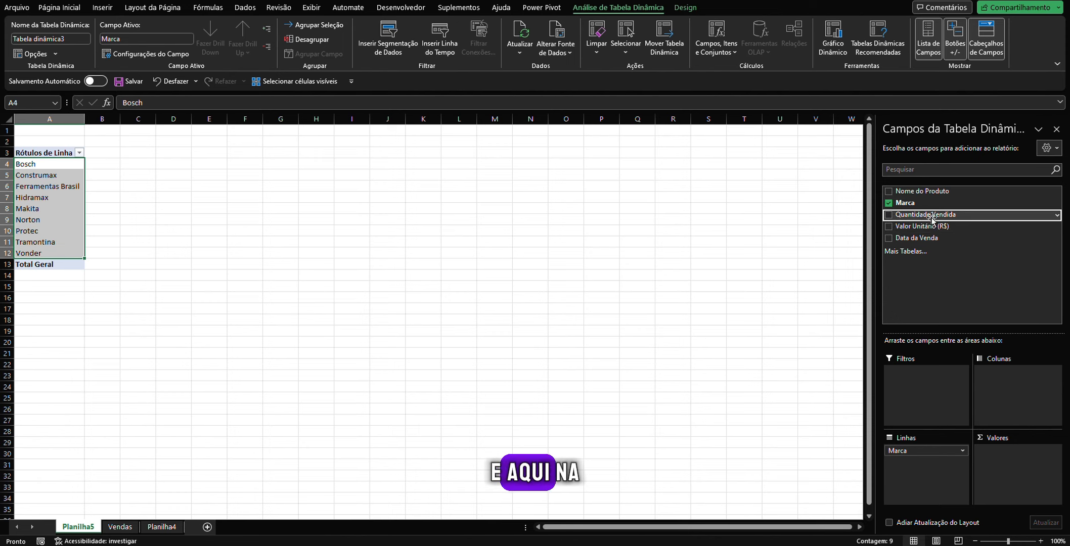
{"action": "left_click_drag", "start_coordinate": [1004, 454], "coordinate": [1006, 458]}
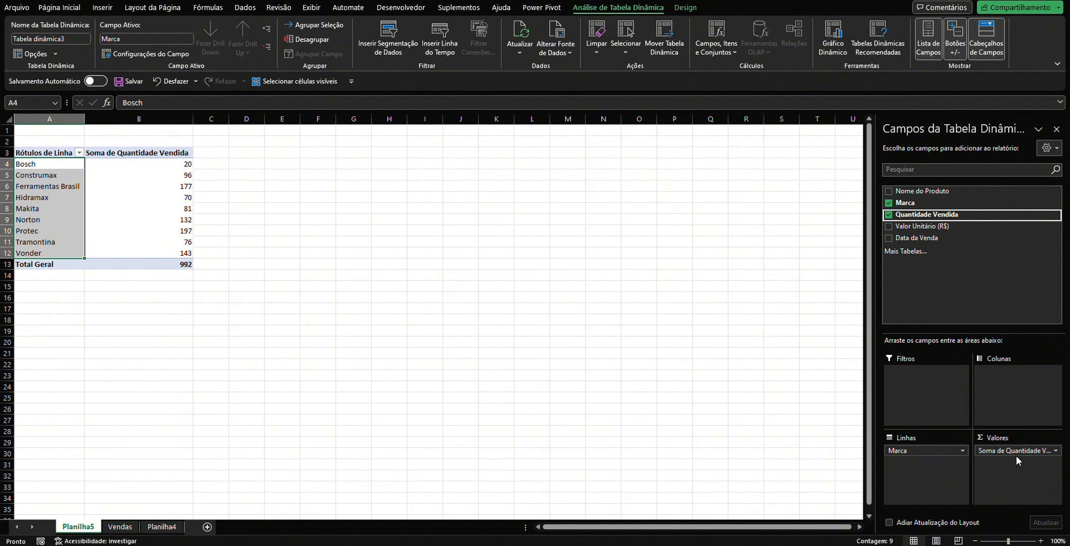
{"action": "left_click_drag", "start_coordinate": [182, 162], "coordinate": [178, 253]}
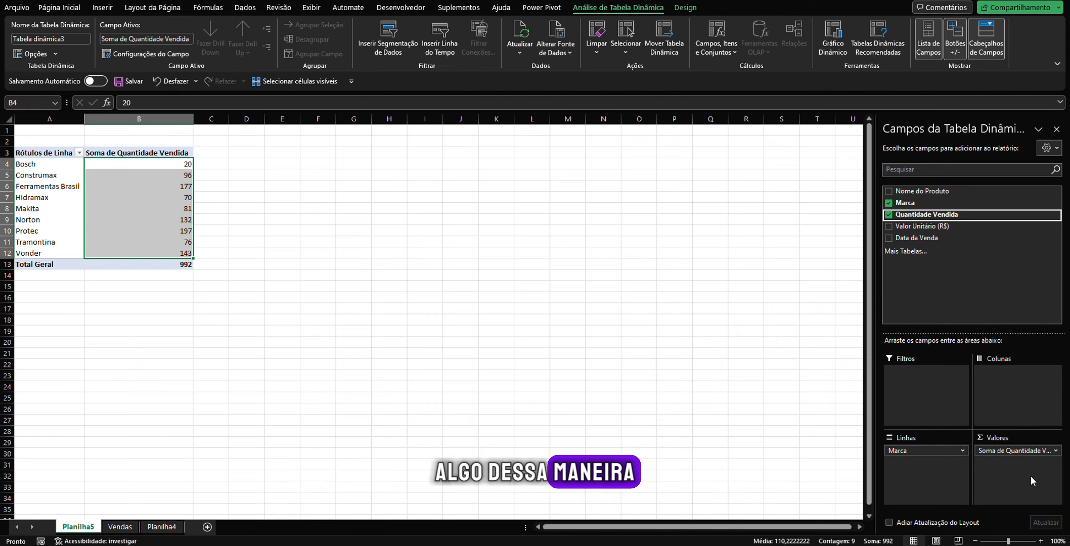
Configure the Quantidade Vendida value field to be summarized by Soma, after trying Contagem
{"action": "left_click", "coordinate": [1057, 451]}
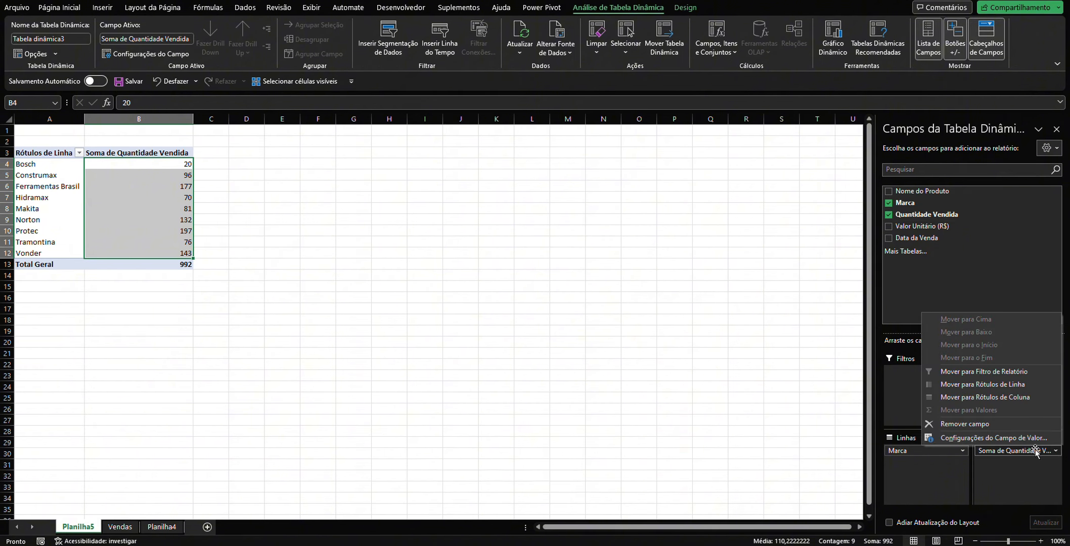
{"action": "left_click", "coordinate": [983, 438]}
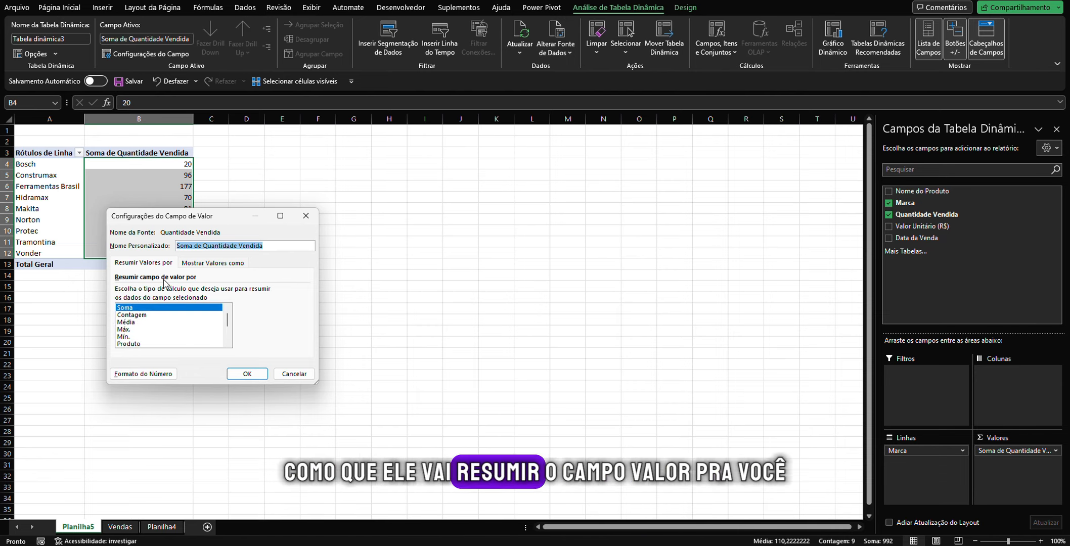
{"action": "left_click", "coordinate": [135, 316]}
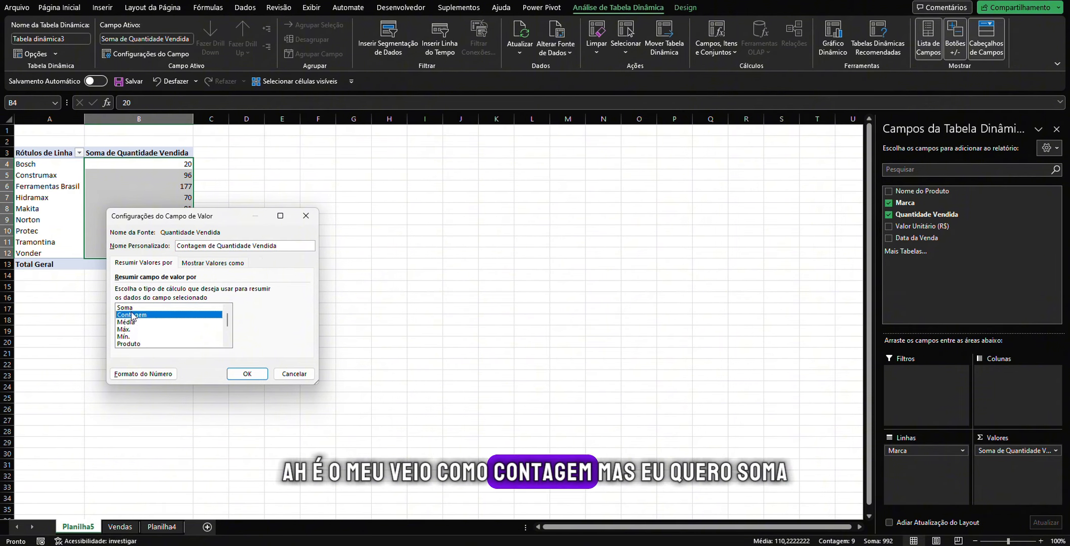
{"action": "left_click", "coordinate": [132, 308]}
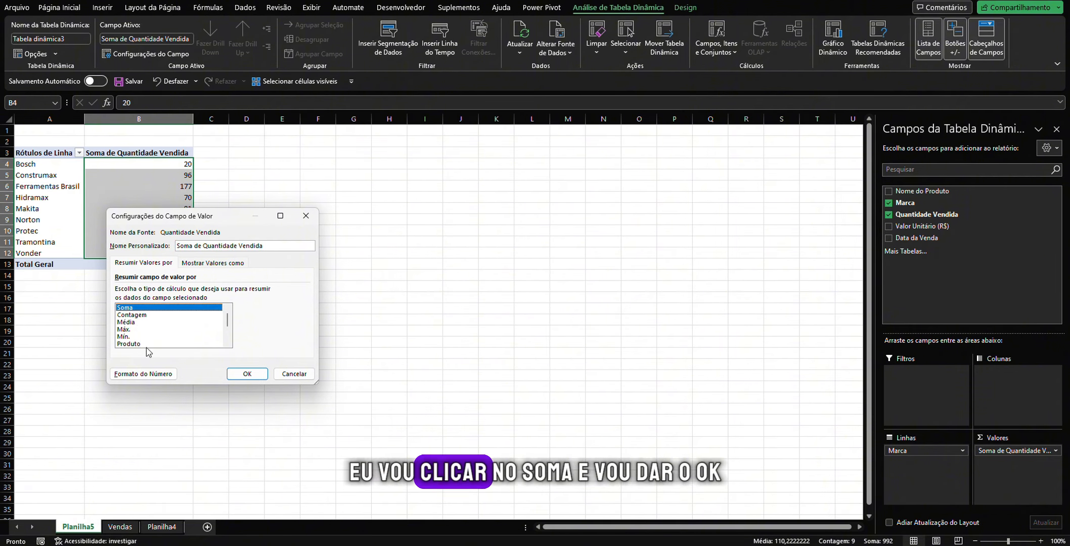
{"action": "left_click", "coordinate": [241, 376]}
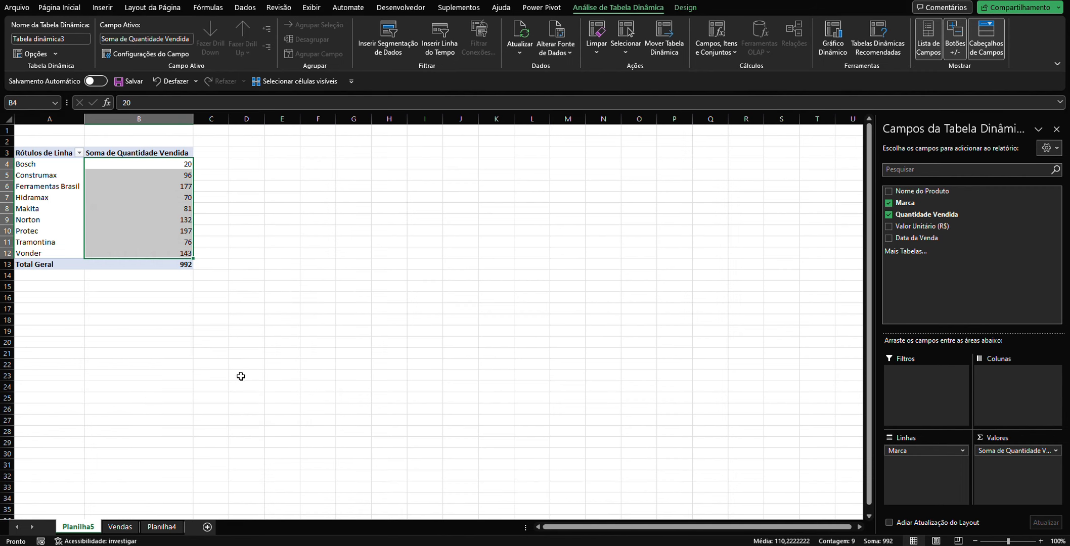
Examine the summed quantity sold for each brand in the pivot table, starting with Bosch, Construmax and Ferramentas Brasil
{"action": "left_click", "coordinate": [247, 176]}
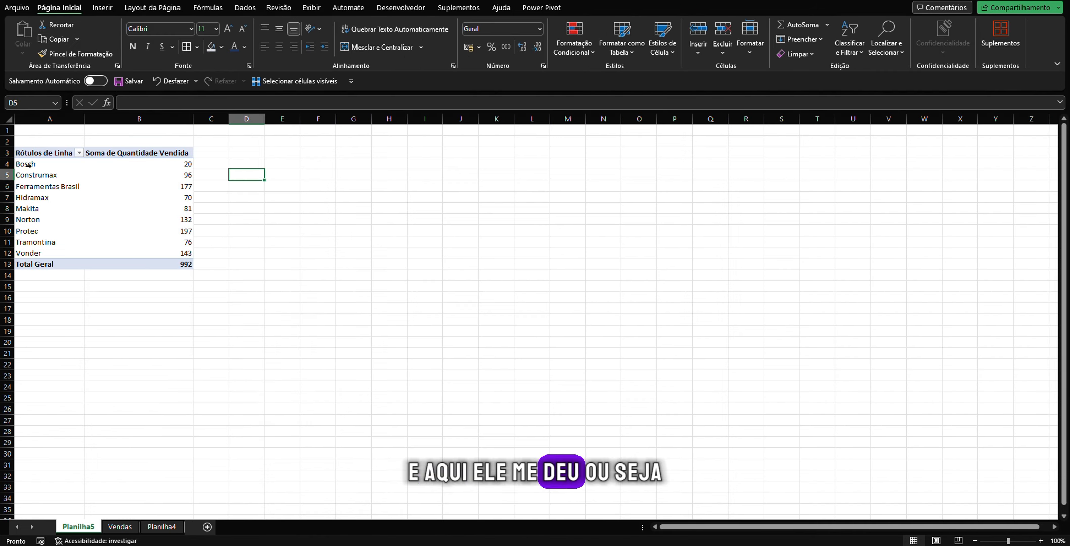
{"action": "left_click", "coordinate": [28, 165]}
{"action": "left_click", "coordinate": [144, 163]}
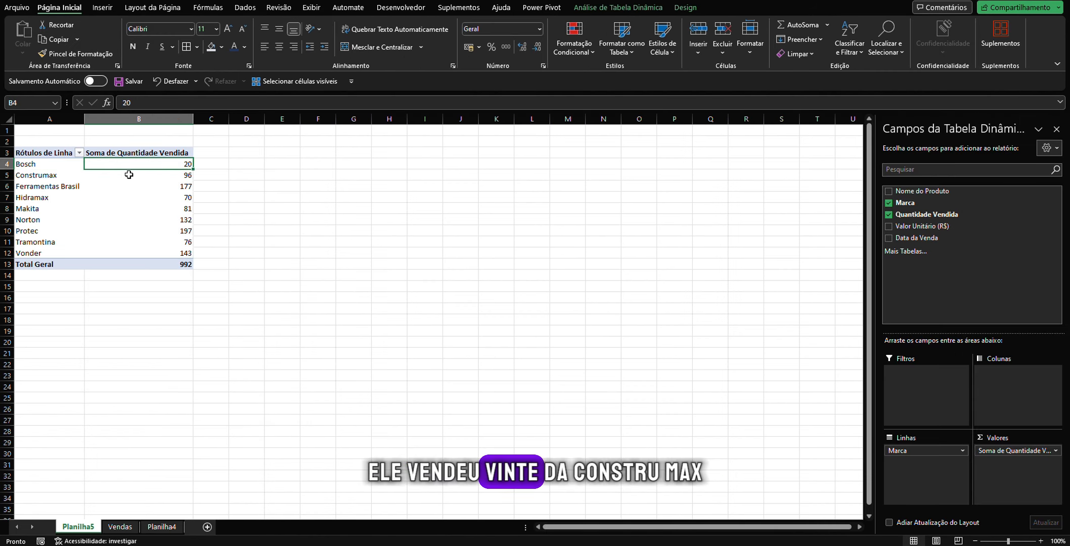
{"action": "left_click", "coordinate": [128, 175]}
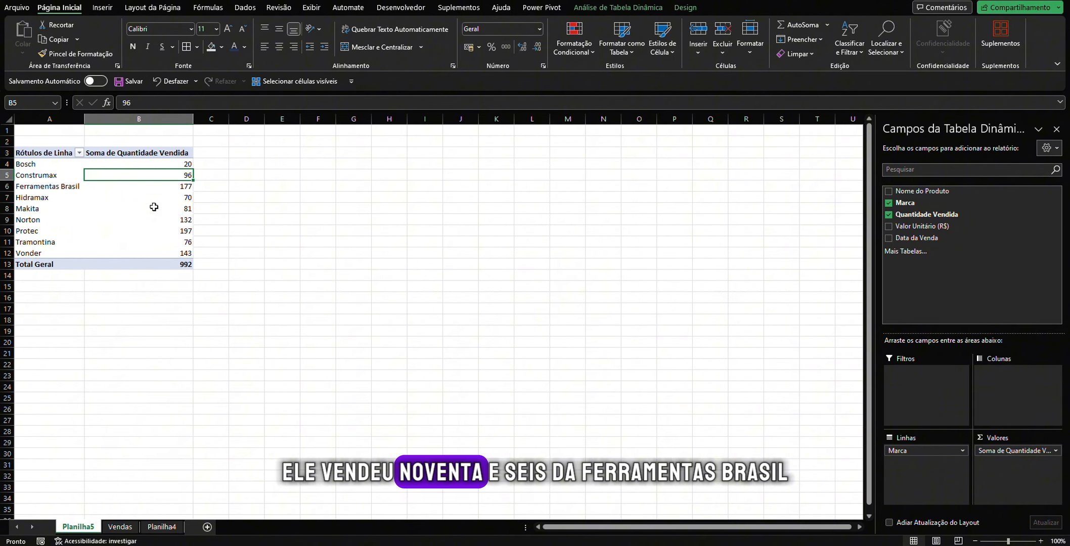
{"action": "left_click", "coordinate": [173, 187]}
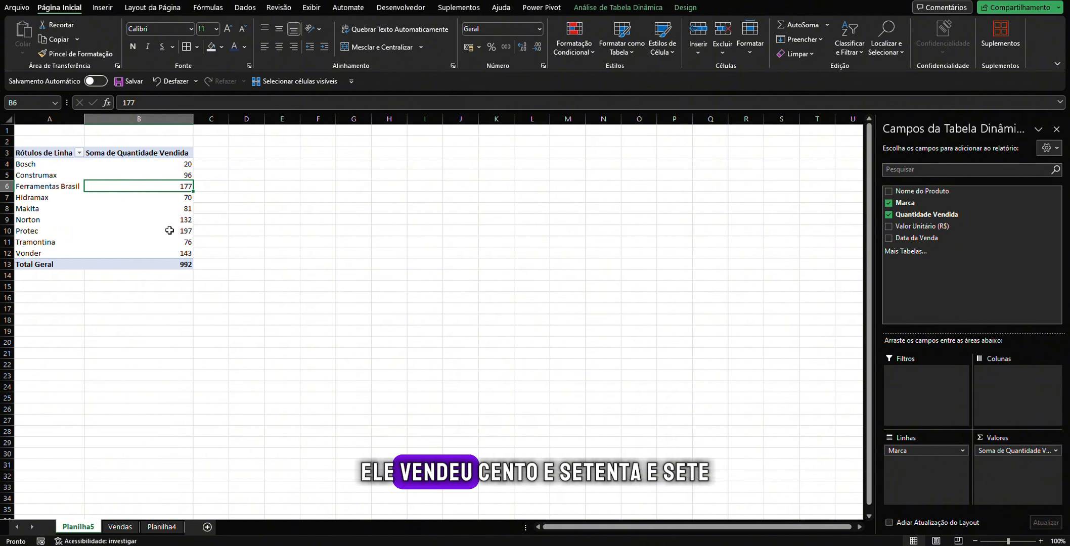
{"action": "left_click_drag", "start_coordinate": [152, 162], "coordinate": [162, 253]}
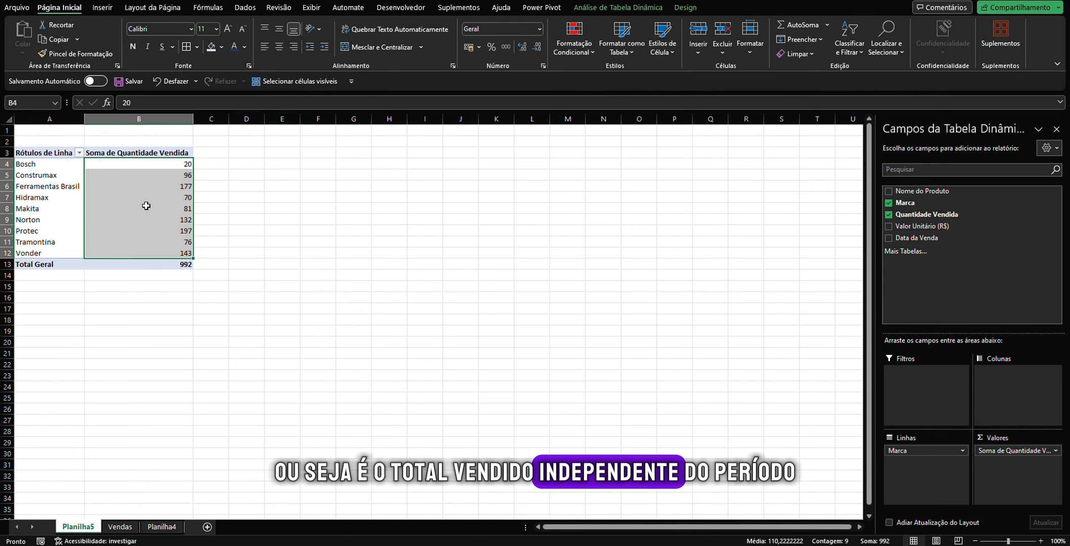
{"action": "left_click", "coordinate": [120, 342]}
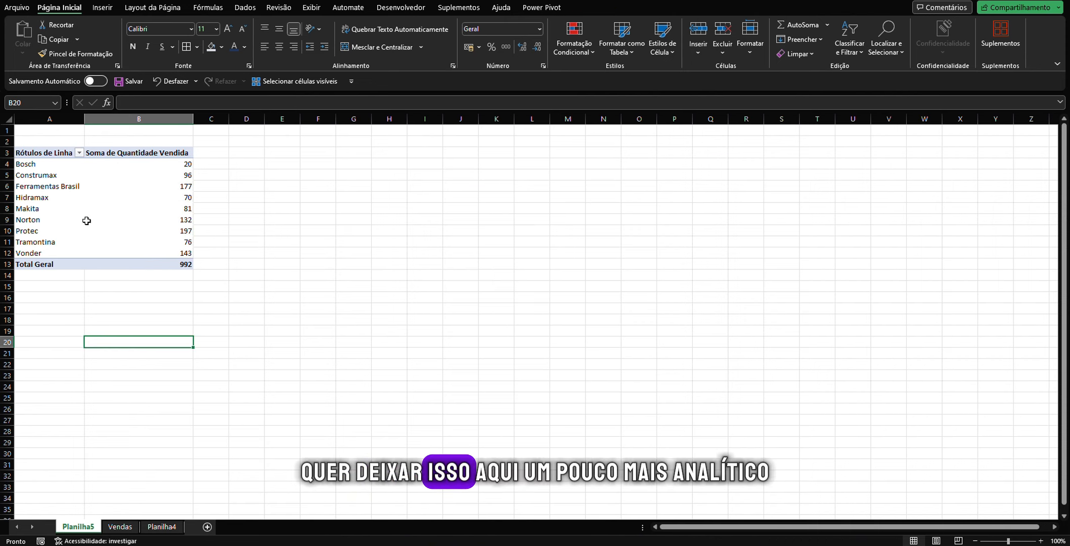
{"action": "left_click", "coordinate": [86, 221]}
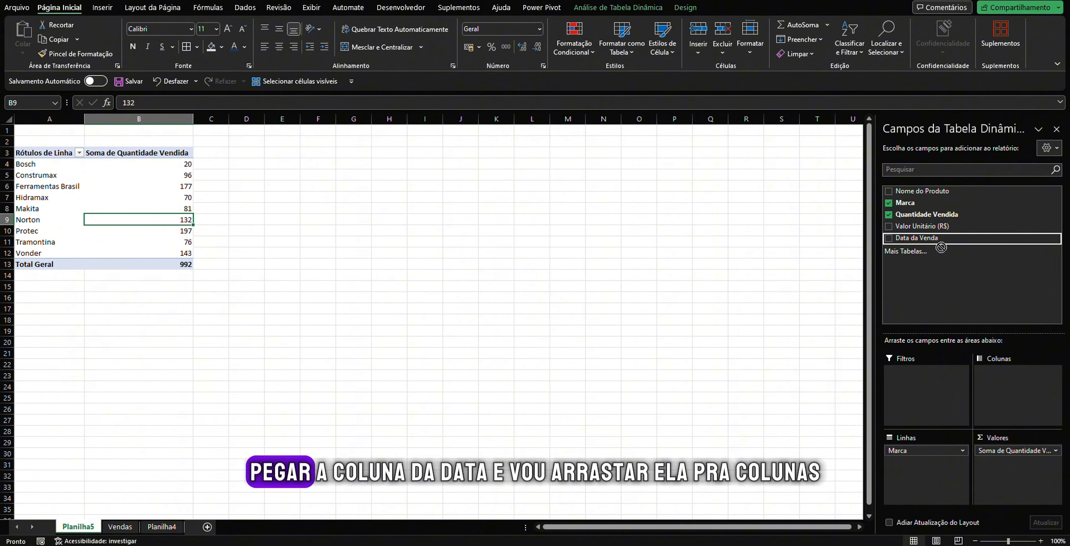
Break the pivot table down by Data da Venda in the columns and narrow column B to fit its values
{"action": "left_click_drag", "start_coordinate": [908, 236], "coordinate": [937, 263]}
{"action": "left_click_drag", "start_coordinate": [1015, 398], "coordinate": [1015, 392]}
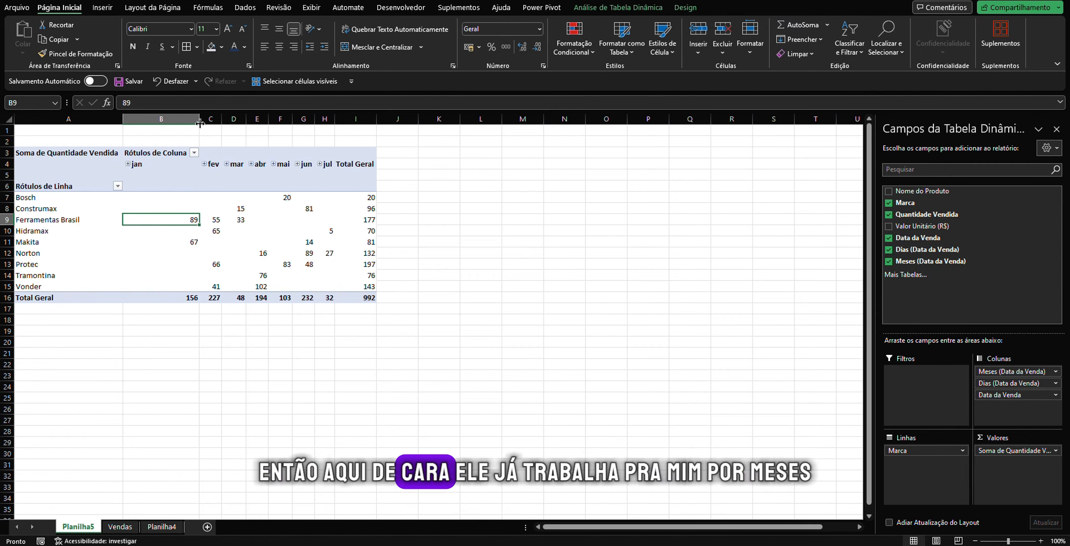
{"action": "left_click_drag", "start_coordinate": [200, 123], "coordinate": [151, 138]}
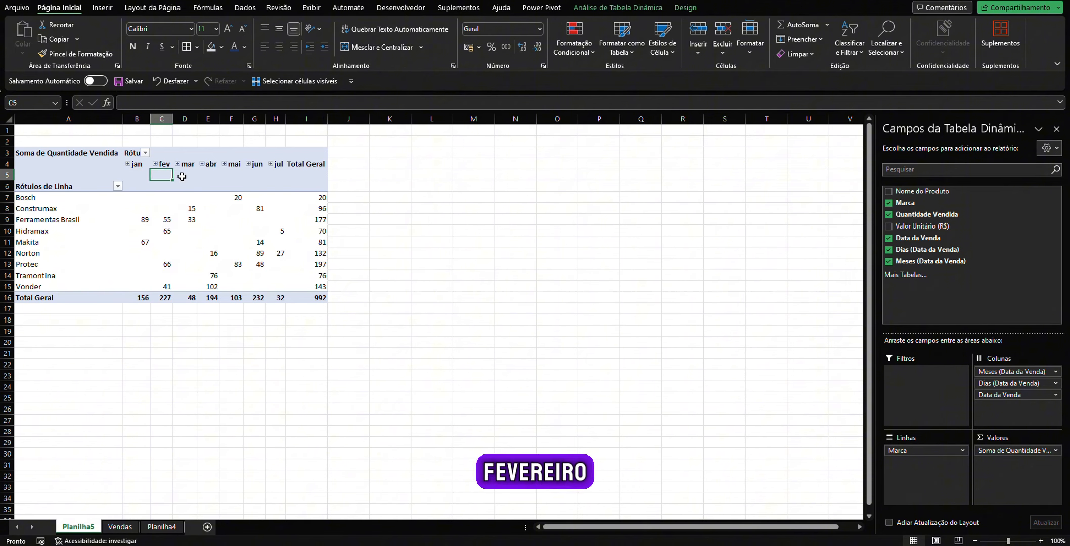
Examine the pivot table's month columns and compare them with the sale dates on the Vendas sheet
{"action": "key", "text": "Right"}
{"action": "key", "text": "Right"}
{"action": "key", "text": "Right"}
{"action": "key", "text": "Right"}
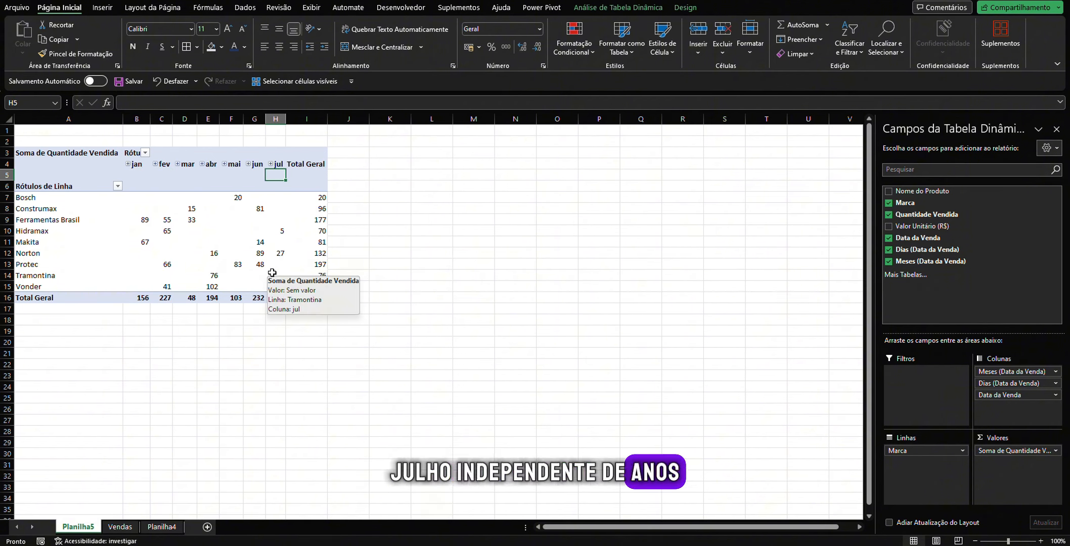
{"action": "left_click", "coordinate": [120, 527]}
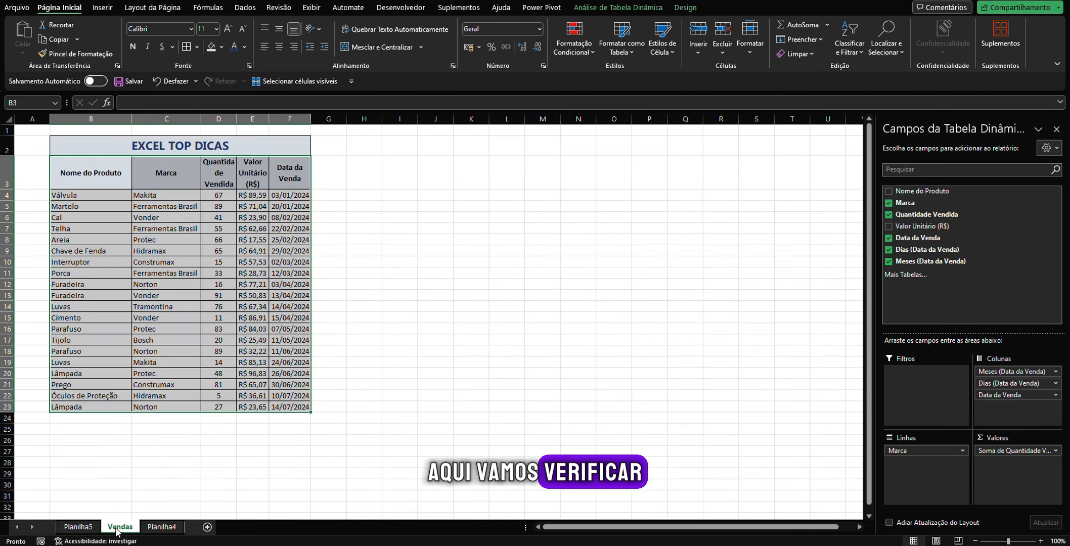
{"action": "left_click", "coordinate": [289, 284]}
{"action": "left_click_drag", "start_coordinate": [284, 196], "coordinate": [284, 407]}
{"action": "left_click", "coordinate": [78, 526]}
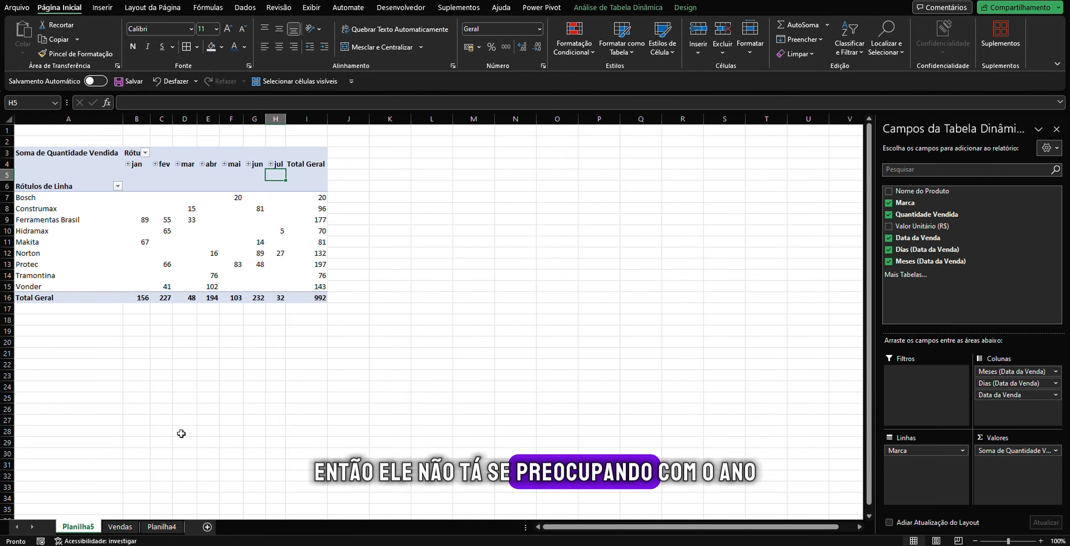
Examine the quantities sold per month for Bosch, Construmax and Ferramentas Brasil, along with the Total Geral column and row
{"action": "left_click", "coordinate": [41, 197]}
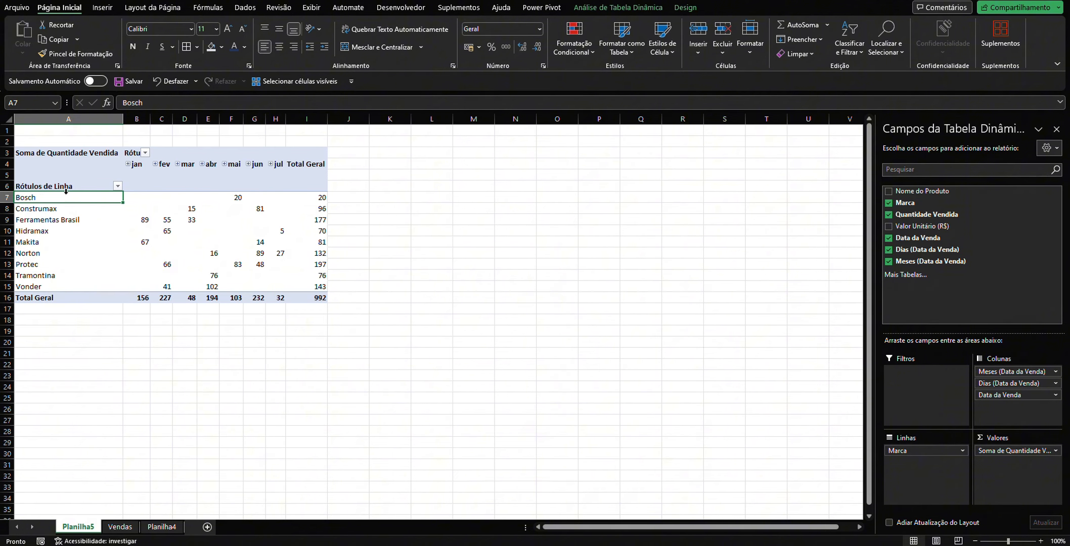
{"action": "left_click", "coordinate": [234, 198]}
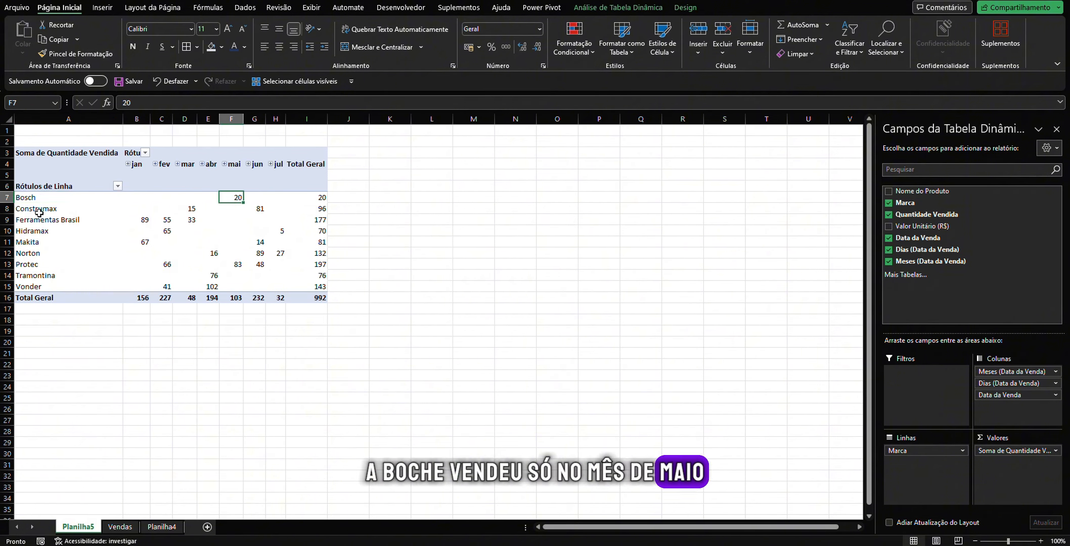
{"action": "left_click", "coordinate": [38, 211]}
{"action": "left_click", "coordinate": [186, 209]}
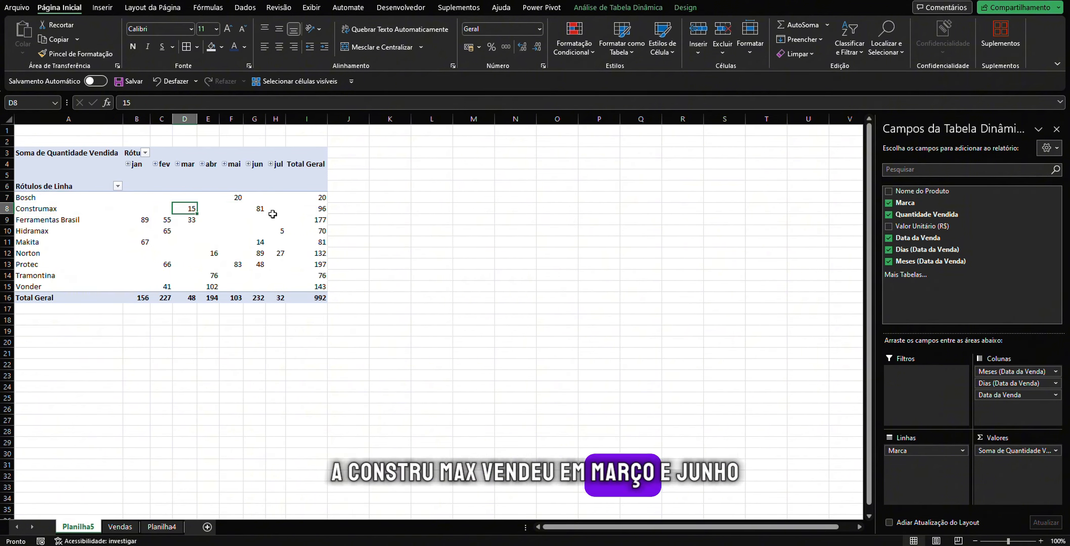
{"action": "left_click", "coordinate": [81, 219]}
{"action": "left_click_drag", "start_coordinate": [137, 219], "coordinate": [274, 218]}
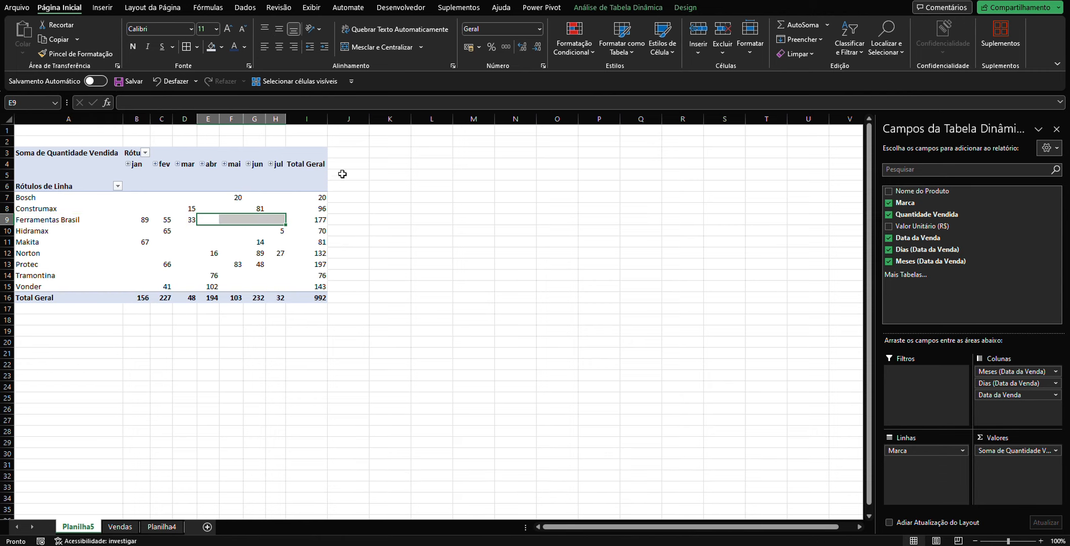
{"action": "left_click", "coordinate": [307, 159]}
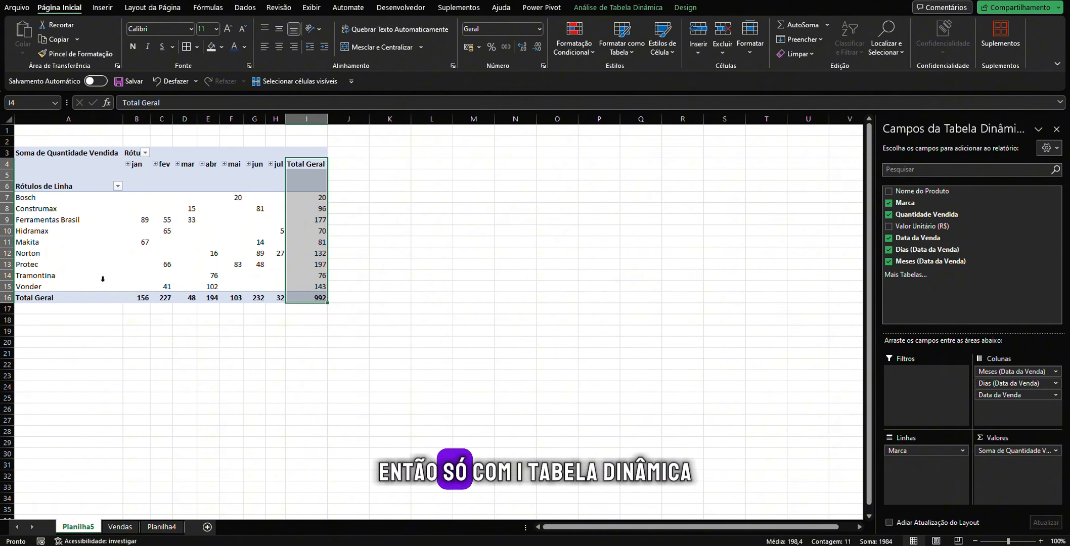
{"action": "left_click", "coordinate": [86, 237]}
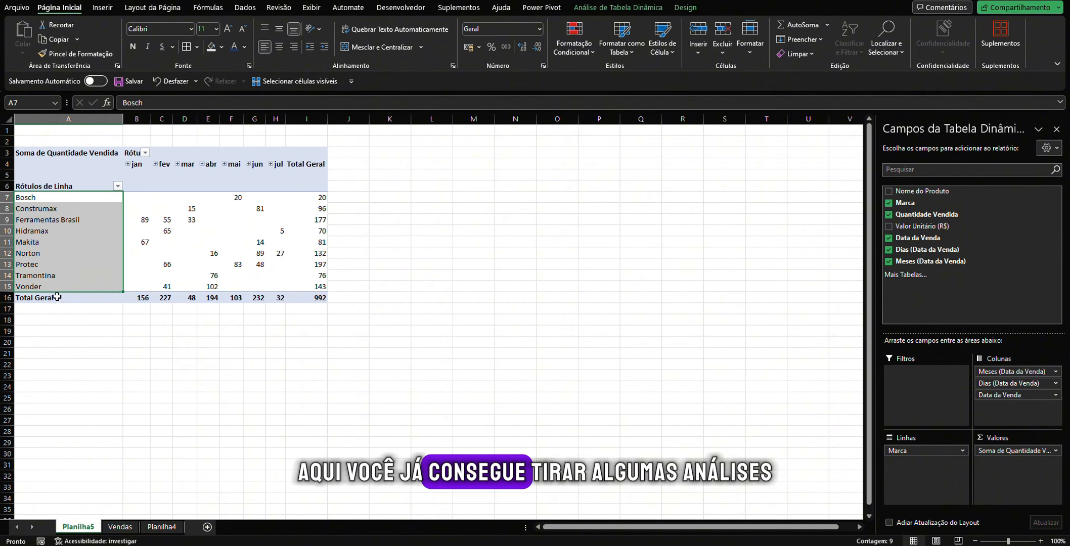
{"action": "left_click", "coordinate": [57, 297]}
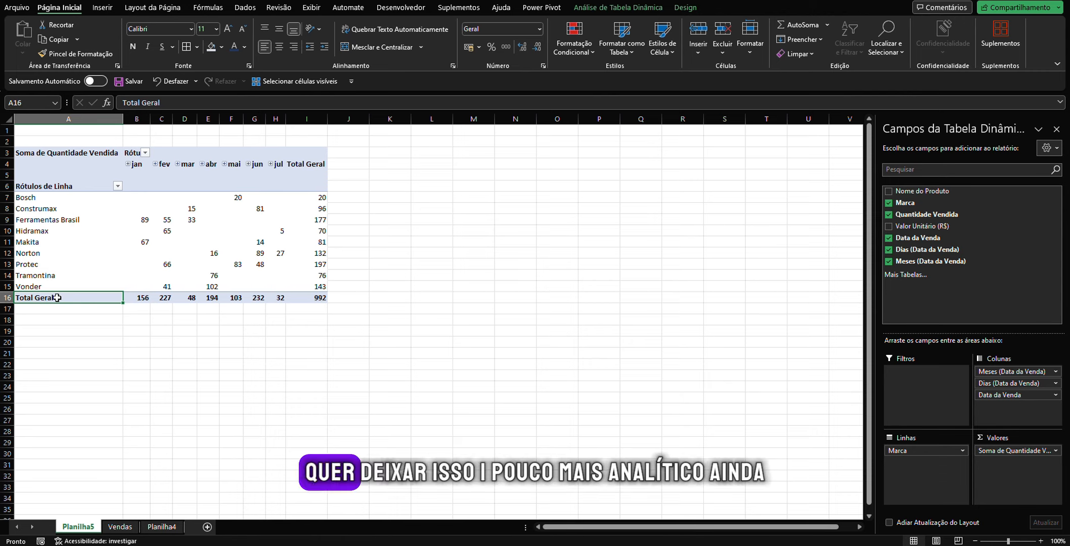
{"action": "left_click", "coordinate": [136, 241]}
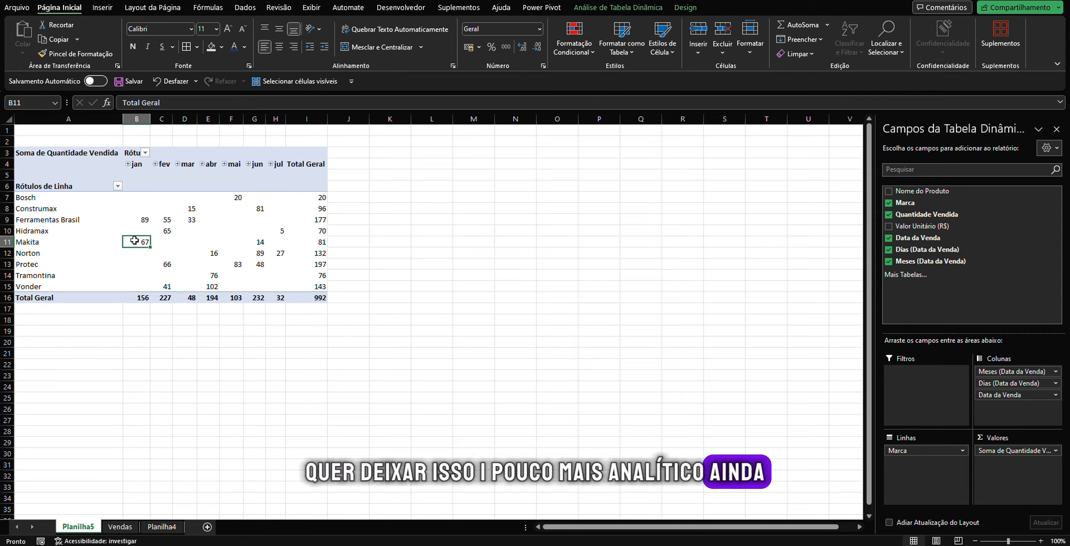
{"action": "left_click", "coordinate": [41, 221]}
{"action": "left_click", "coordinate": [17, 220]}
{"action": "left_click", "coordinate": [206, 240]}
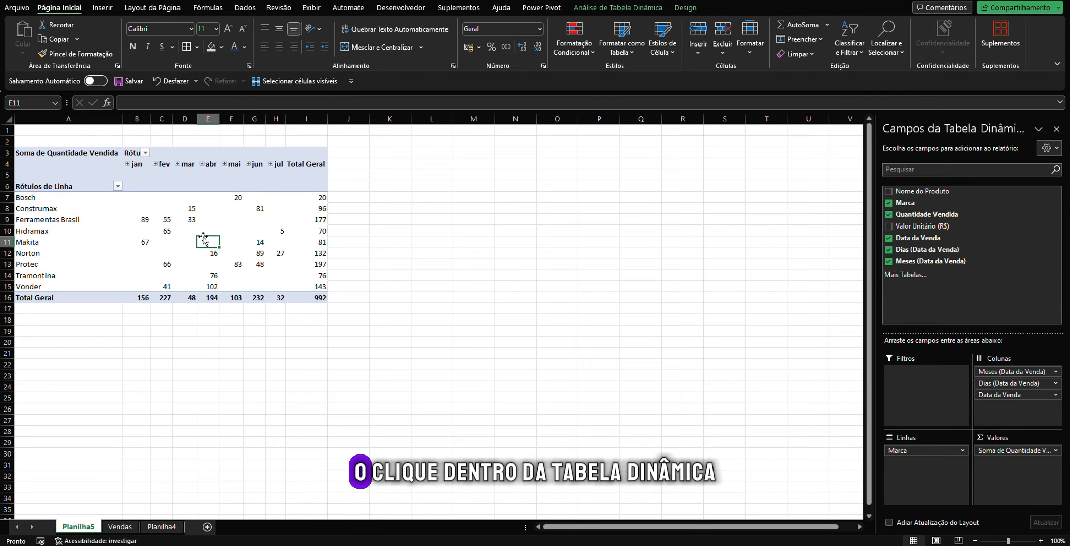
Insert a Coluna Agrupada pivot chart based on the pivot table, after previewing the line and bar chart types
{"action": "left_click", "coordinate": [281, 216]}
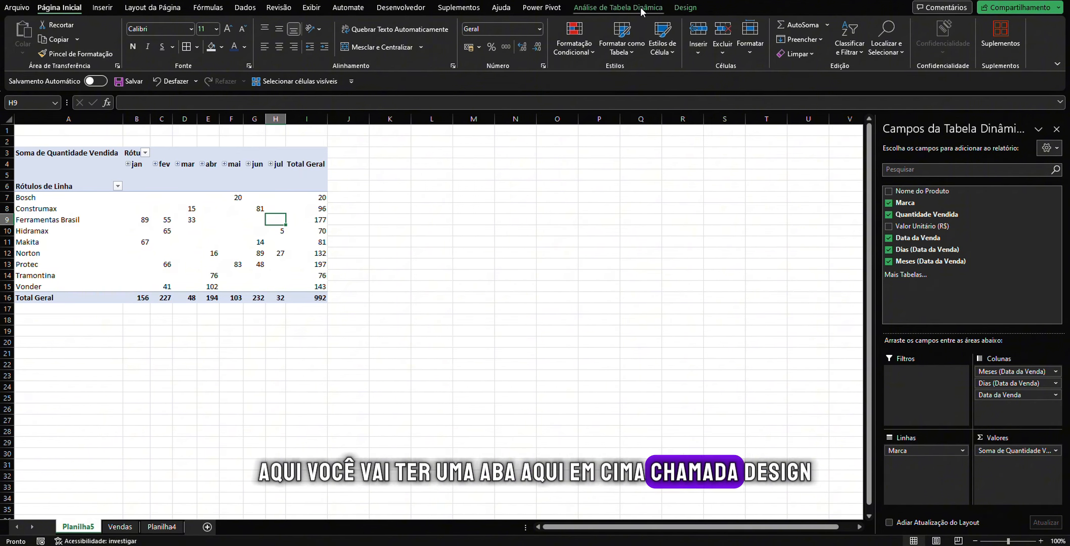
{"action": "left_click", "coordinate": [673, 8]}
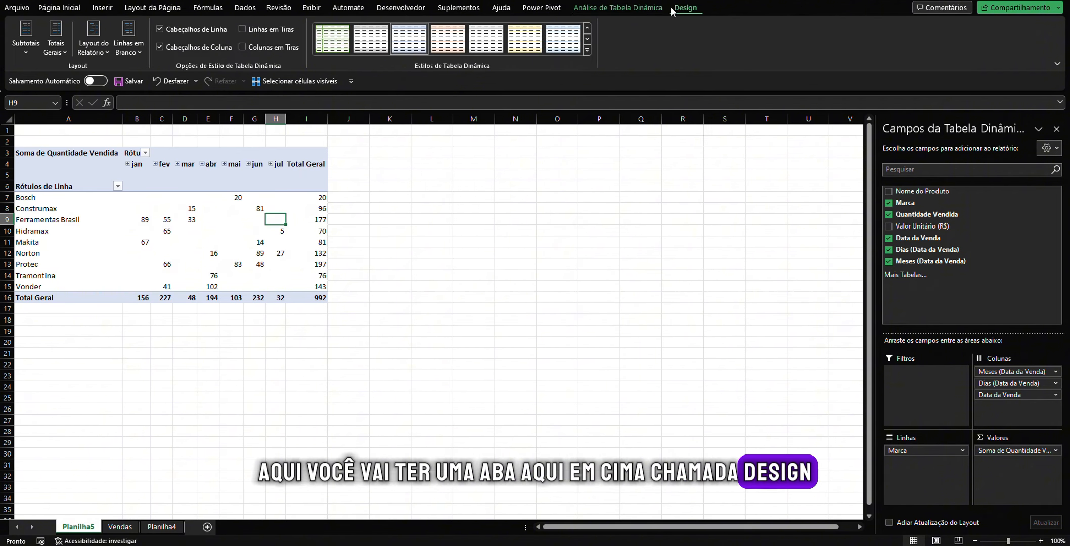
{"action": "left_click", "coordinate": [644, 8]}
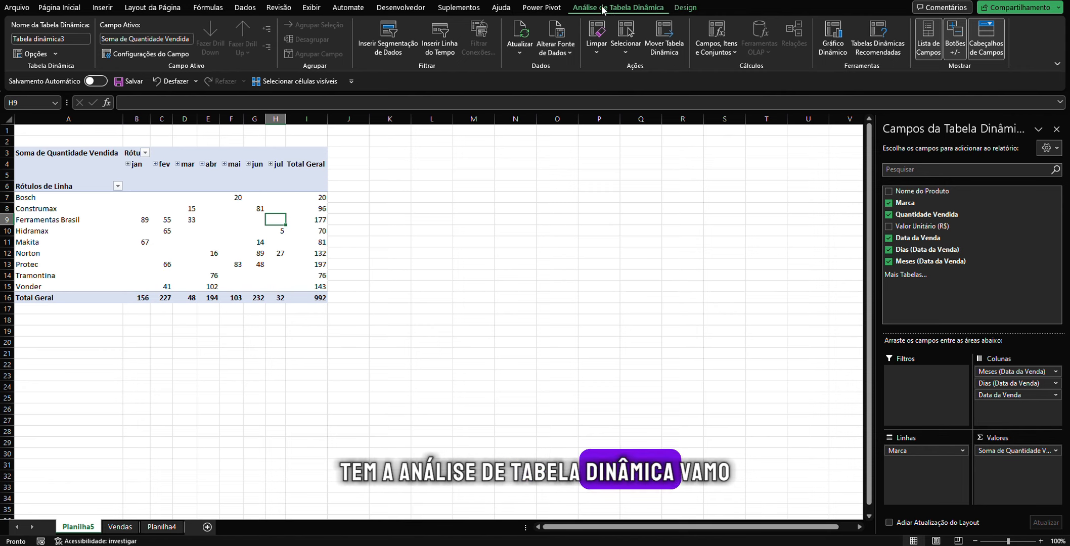
{"action": "left_click", "coordinate": [833, 45]}
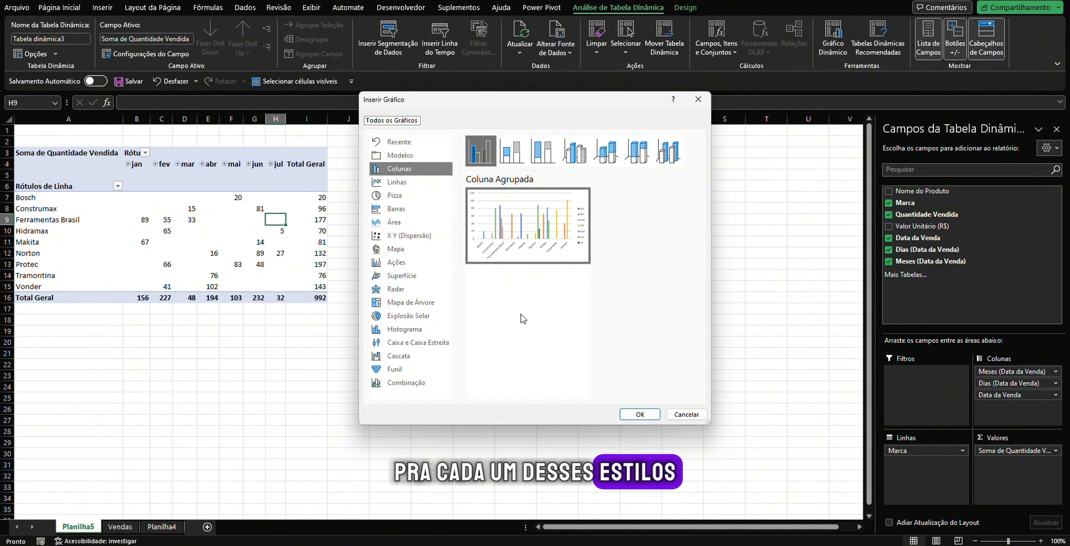
{"action": "left_click", "coordinate": [403, 181]}
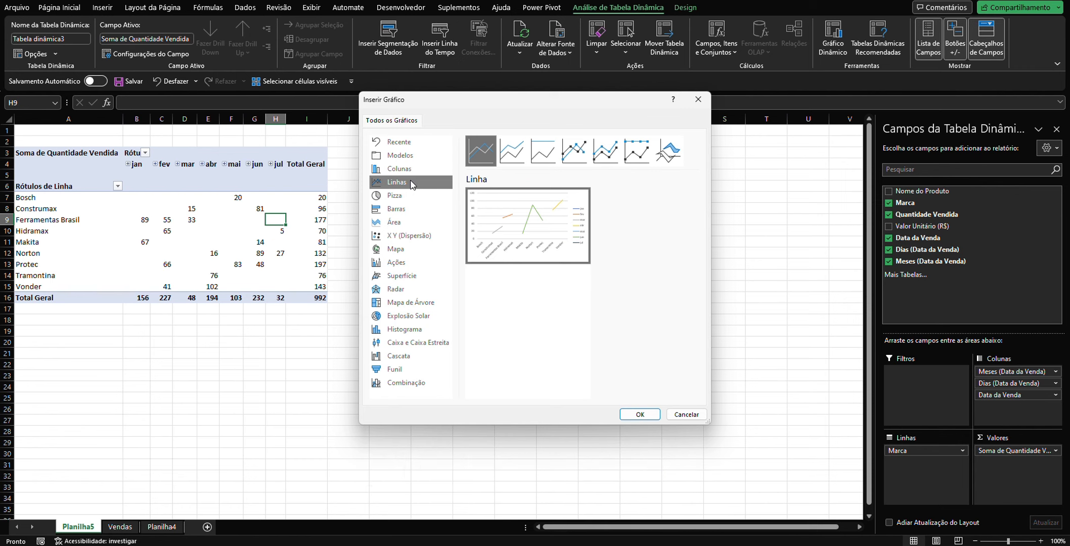
{"action": "left_click", "coordinate": [410, 172]}
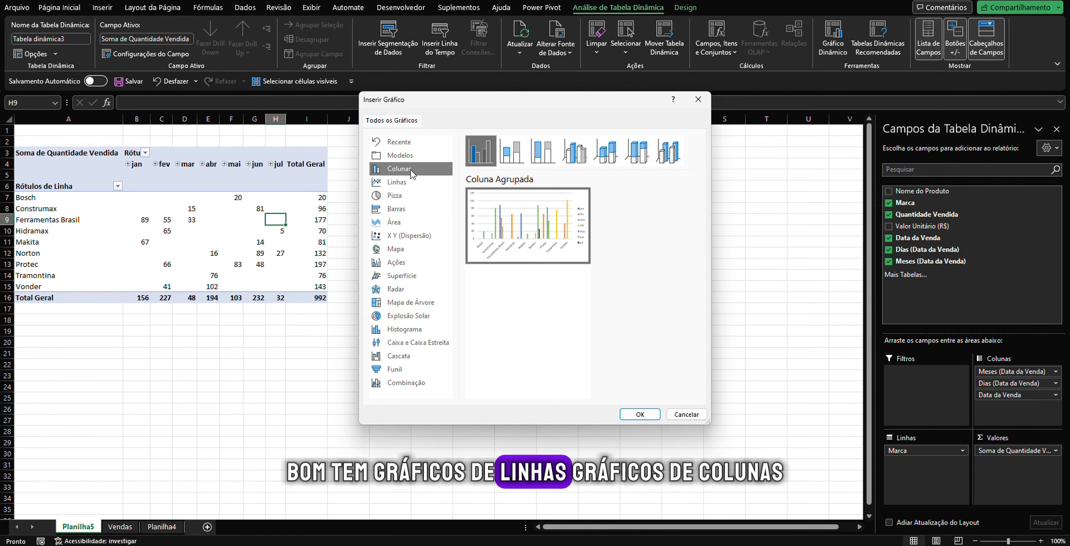
{"action": "left_click", "coordinate": [407, 210]}
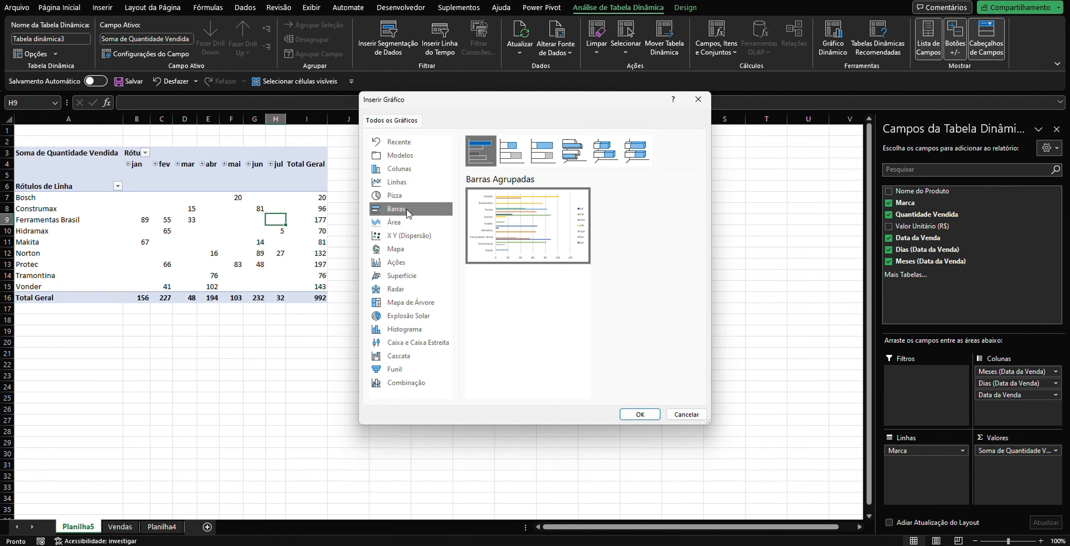
{"action": "left_click", "coordinate": [410, 164]}
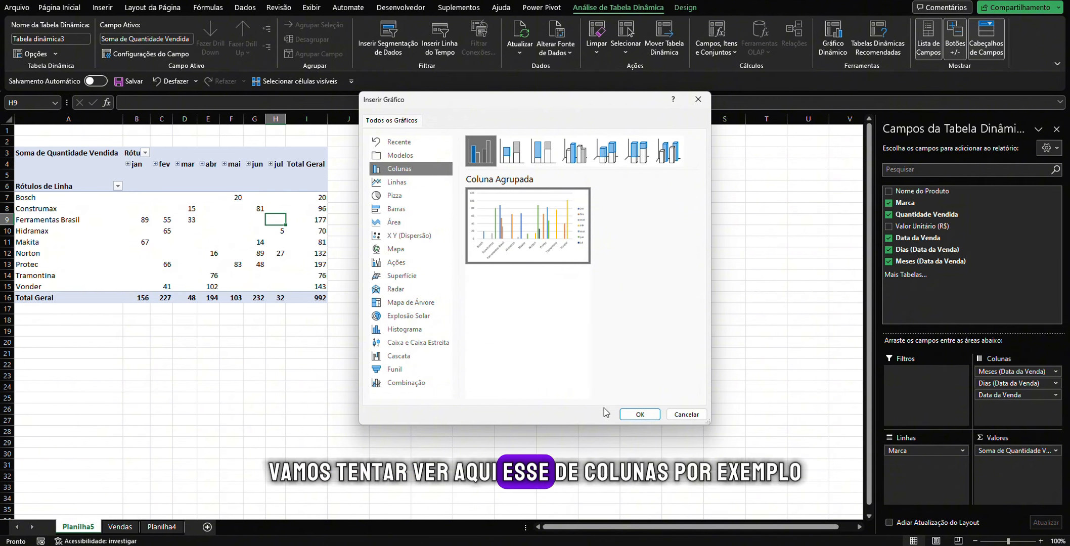
{"action": "left_click", "coordinate": [640, 414]}
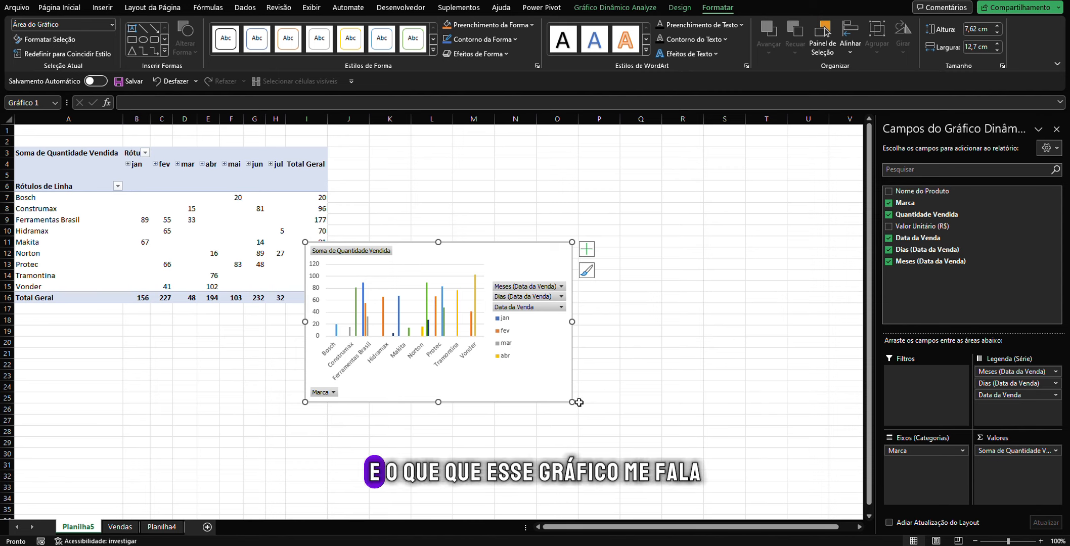
Enlarge the pivot chart to about 12.81 cm high by 19.79 cm wide and place it beside the pivot table
{"action": "left_click_drag", "start_coordinate": [571, 402], "coordinate": [721, 511]}
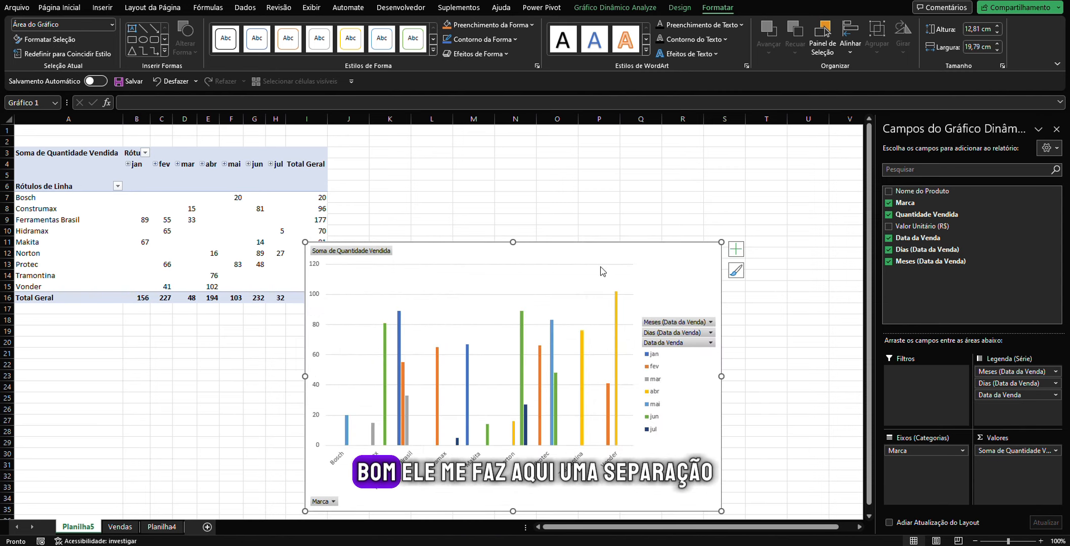
{"action": "left_click_drag", "start_coordinate": [627, 252], "coordinate": [672, 145]}
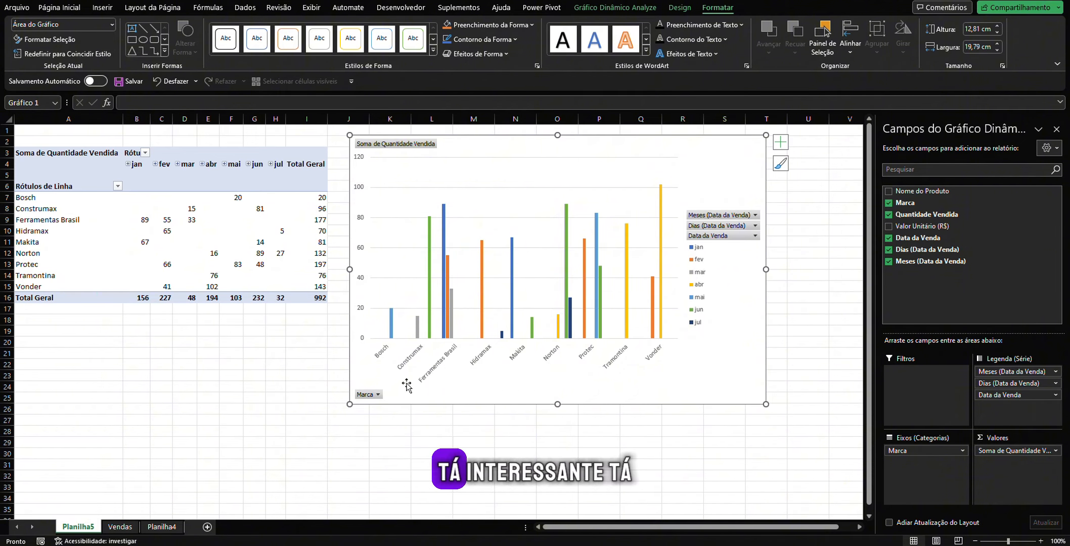
{"action": "left_click_drag", "start_coordinate": [651, 372], "coordinate": [634, 373]}
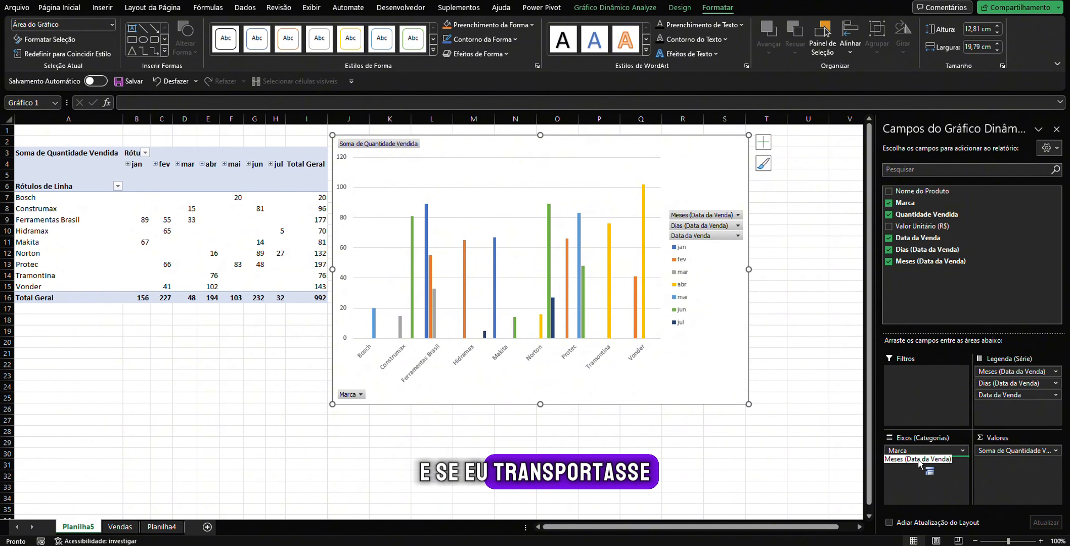
Move the Meses, Dias and Data da Venda fields to the chart's axis categories and Marca to its legend
{"action": "left_click_drag", "start_coordinate": [919, 464], "coordinate": [921, 462]}
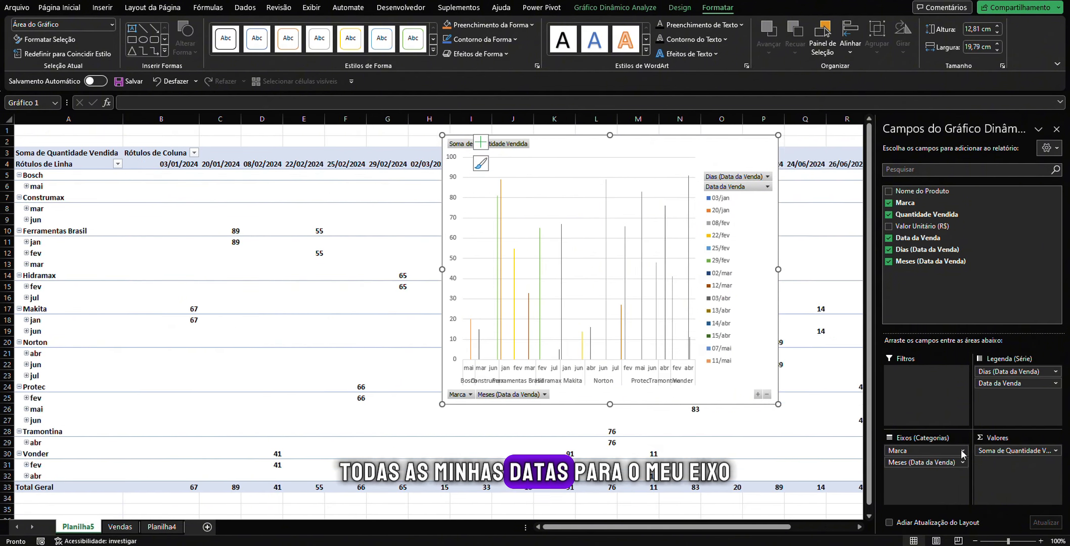
{"action": "left_click_drag", "start_coordinate": [1020, 371], "coordinate": [925, 491]}
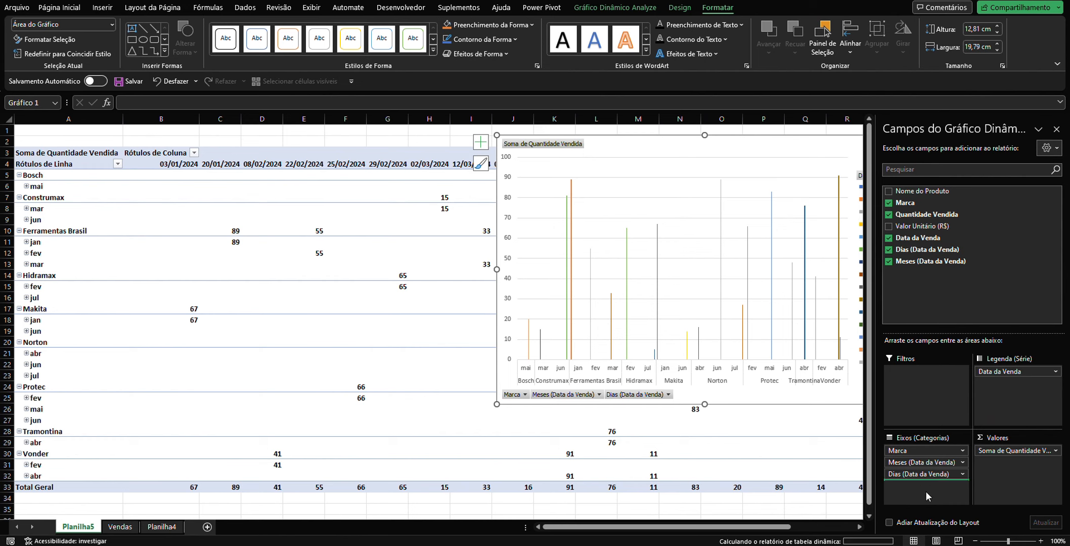
{"action": "left_click_drag", "start_coordinate": [924, 451], "coordinate": [980, 415]}
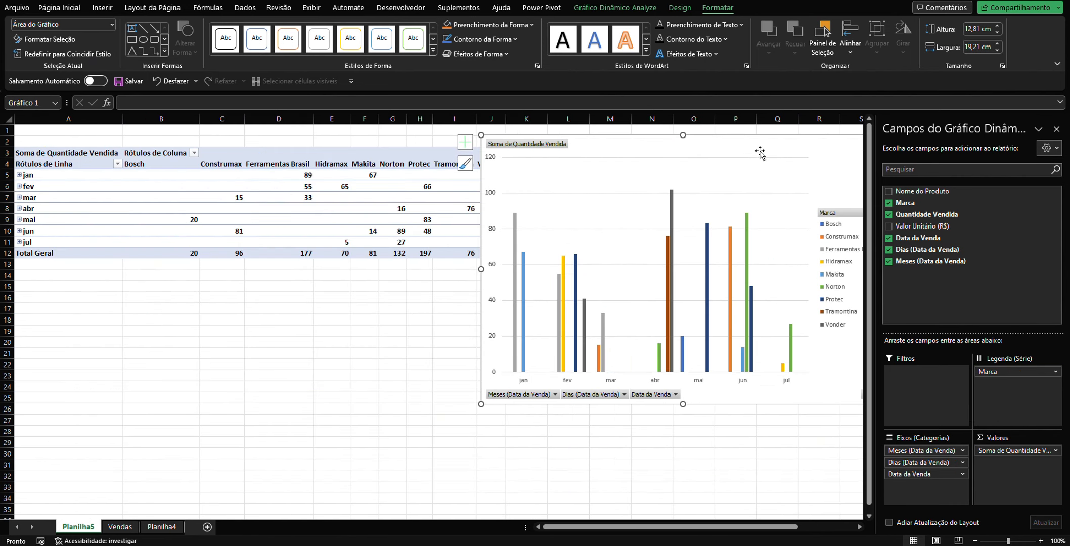
Shrink the chart to about 10.21 cm high by 18.97 cm wide and position it directly below the pivot table
{"action": "left_click_drag", "start_coordinate": [760, 152], "coordinate": [434, 253]}
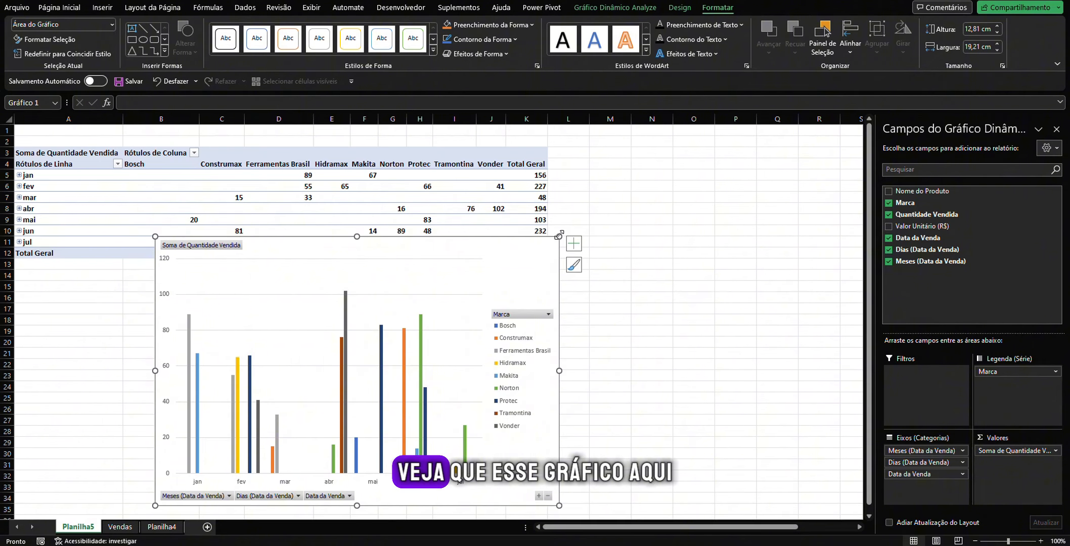
{"action": "left_click_drag", "start_coordinate": [558, 235], "coordinate": [552, 291]}
{"action": "left_click_drag", "start_coordinate": [449, 294], "coordinate": [342, 264]}
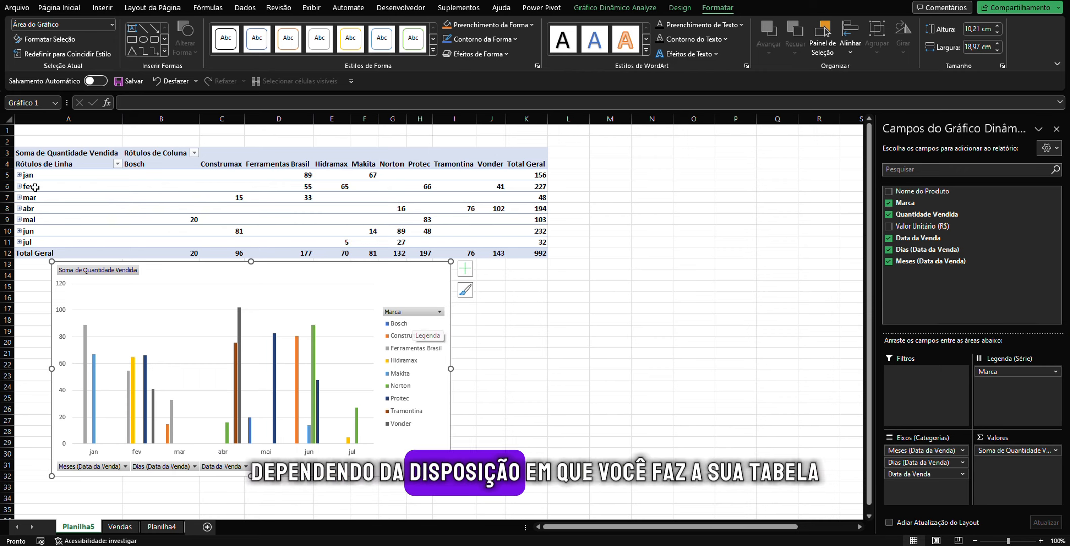
{"action": "left_click_drag", "start_coordinate": [52, 166], "coordinate": [528, 249]}
{"action": "left_click_drag", "start_coordinate": [412, 283], "coordinate": [369, 286]}
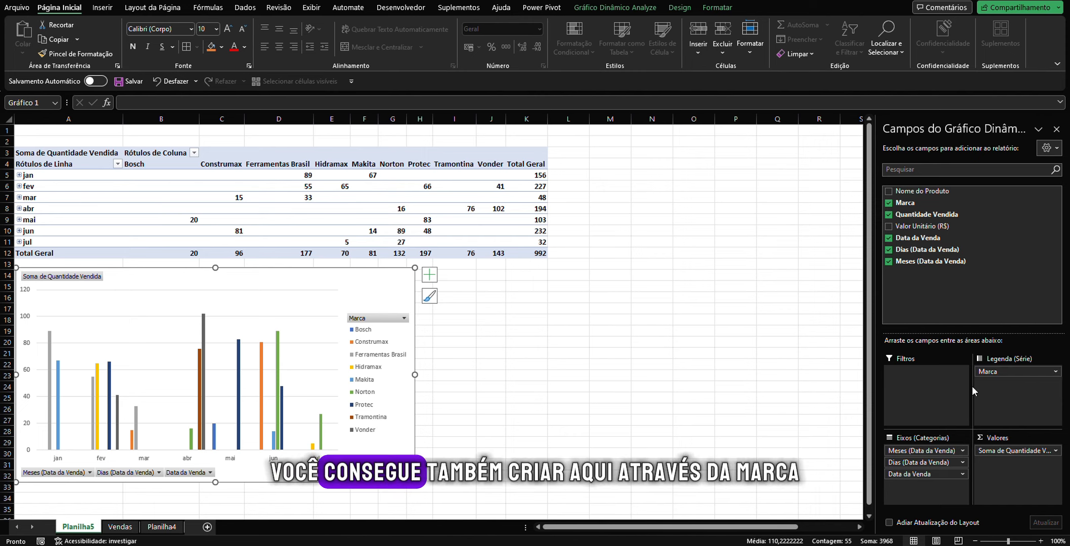
Move the Marca field to the report filters and view the brand list in its filter
{"action": "left_click_drag", "start_coordinate": [910, 203], "coordinate": [925, 377]}
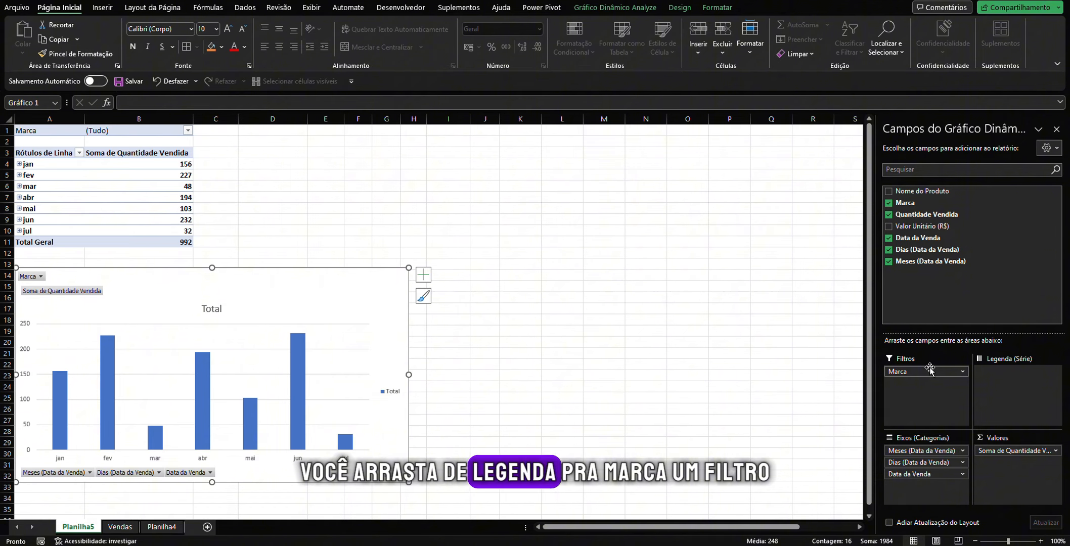
{"action": "left_click", "coordinate": [191, 131]}
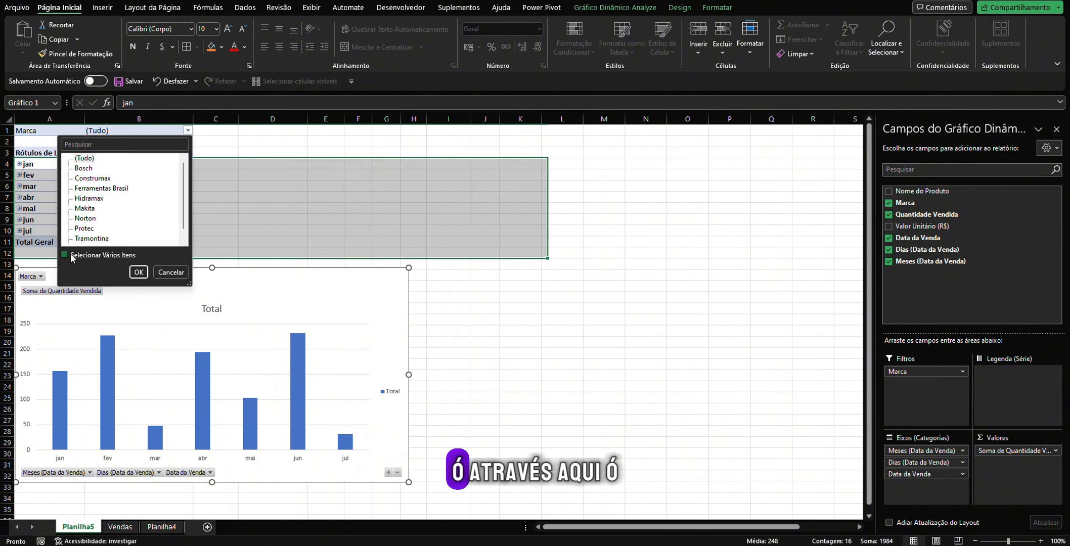
{"action": "left_click", "coordinate": [187, 132]}
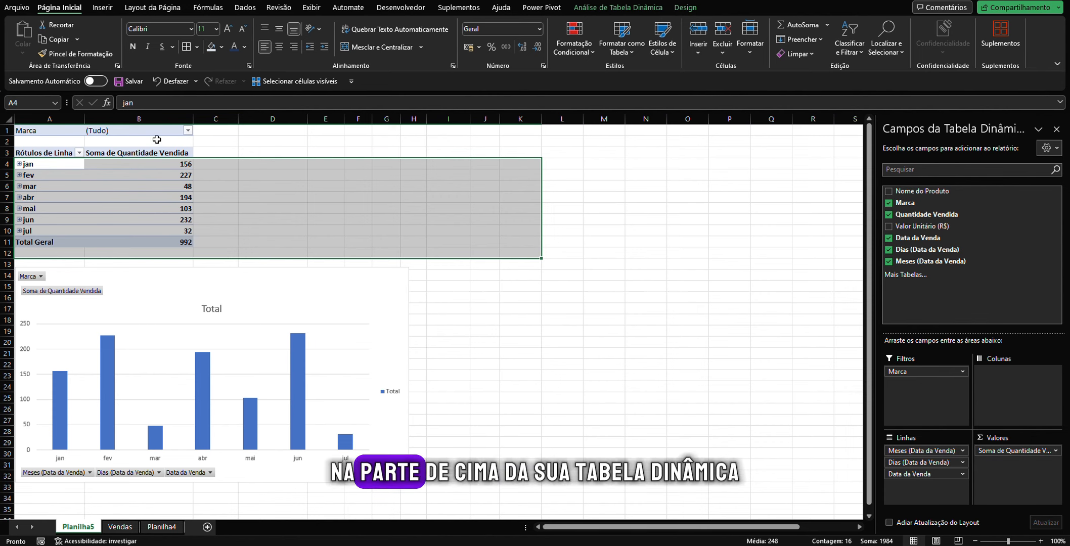
Filter the pivot table's Marca report filter to show only Bosch and Construmax, with multiple item selection enabled
{"action": "left_click", "coordinate": [134, 140]}
{"action": "left_click", "coordinate": [39, 135]}
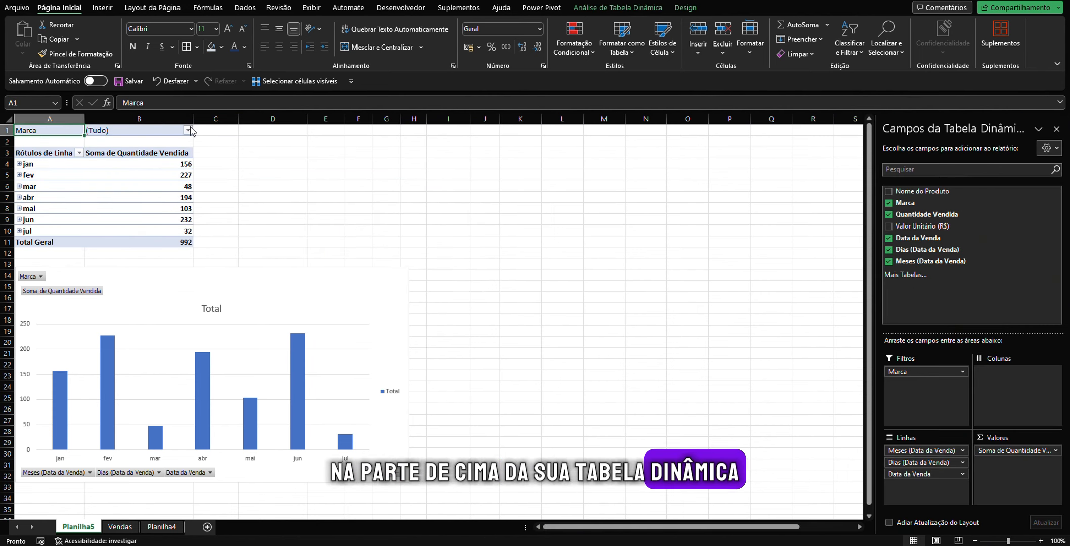
{"action": "left_click", "coordinate": [187, 130]}
{"action": "left_click", "coordinate": [91, 255]}
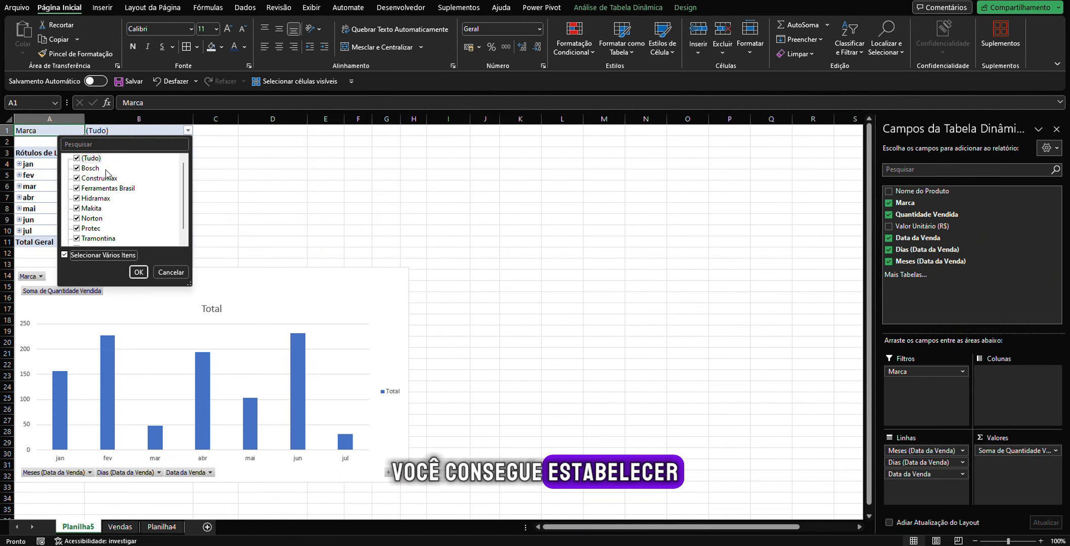
{"action": "left_click", "coordinate": [76, 158]}
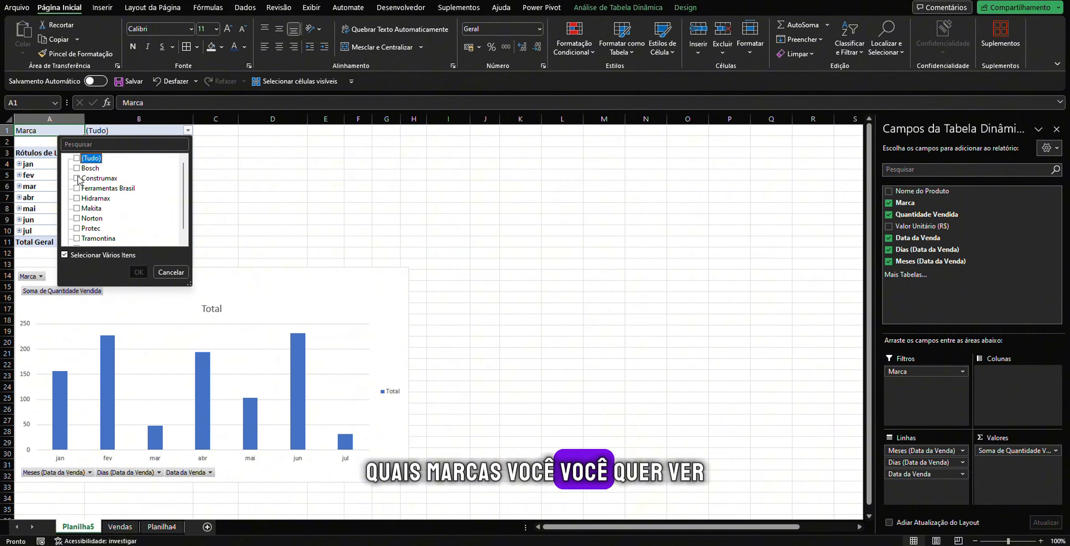
{"action": "left_click", "coordinate": [77, 169]}
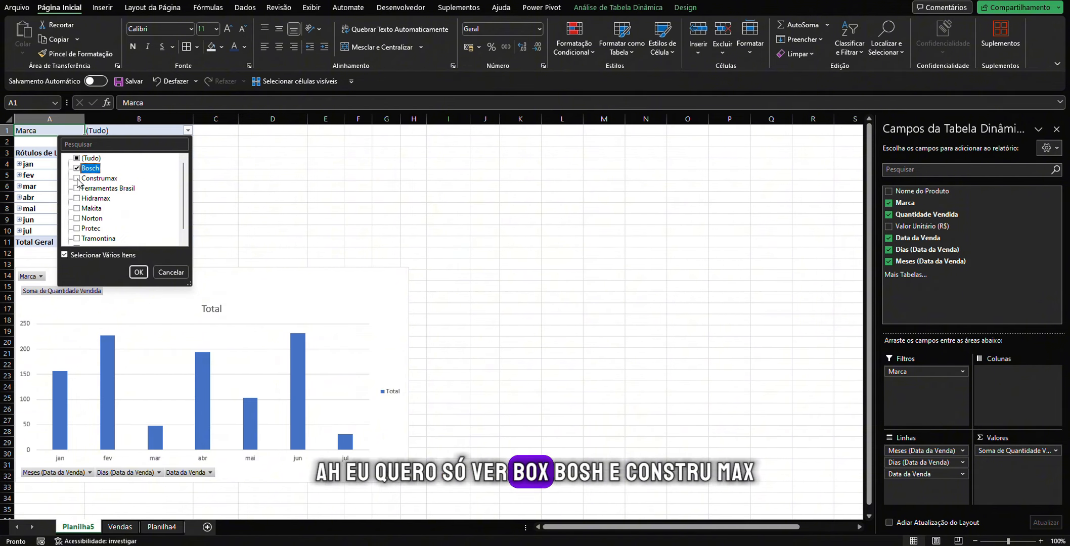
{"action": "left_click", "coordinate": [76, 179]}
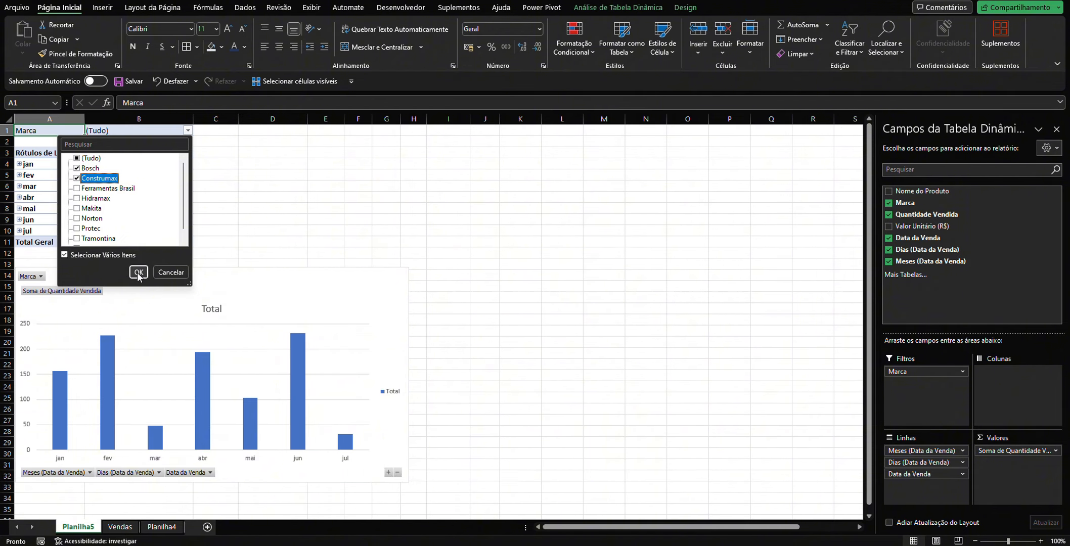
{"action": "left_click", "coordinate": [138, 272]}
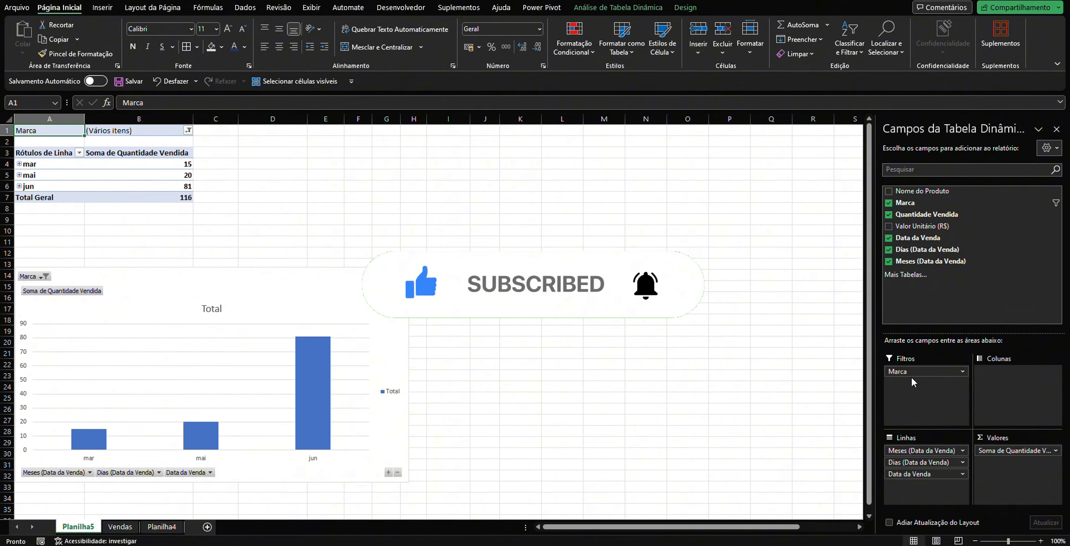
Move the Marca field from the report filters to the columns and filter the column labels to only Makita
{"action": "left_click_drag", "start_coordinate": [910, 374], "coordinate": [999, 385]}
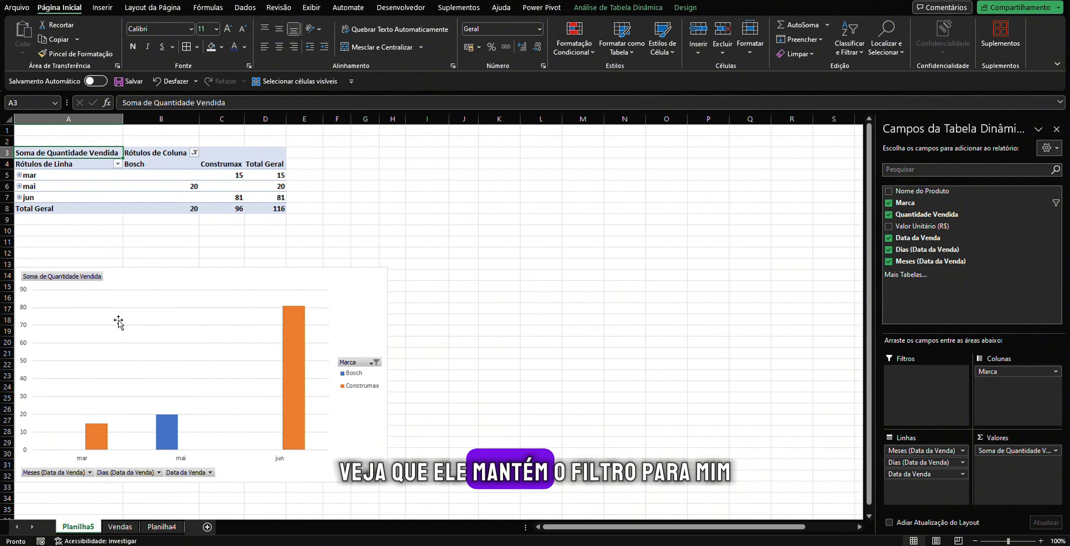
{"action": "left_click", "coordinate": [194, 154]}
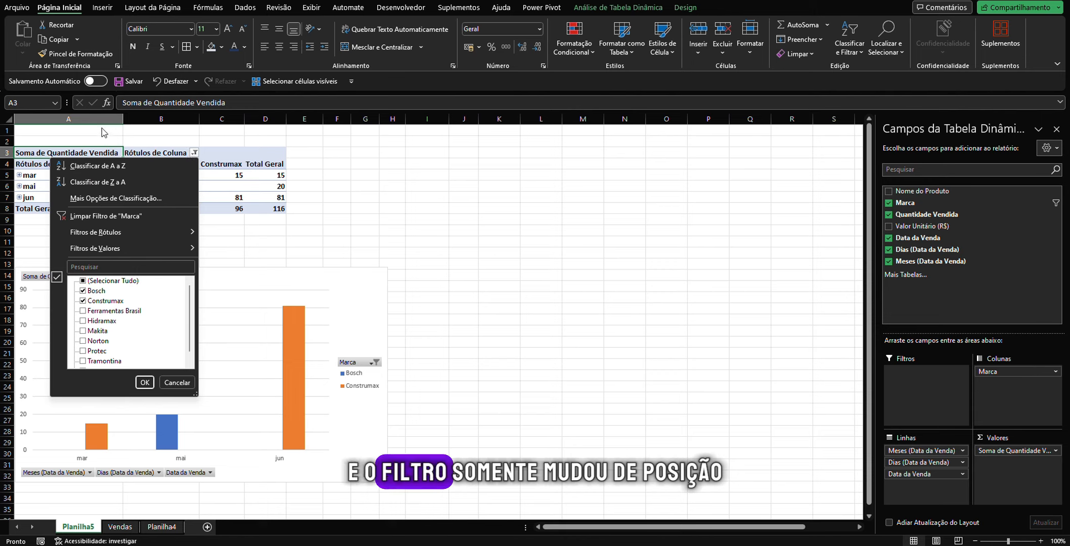
{"action": "left_click", "coordinate": [84, 280]}
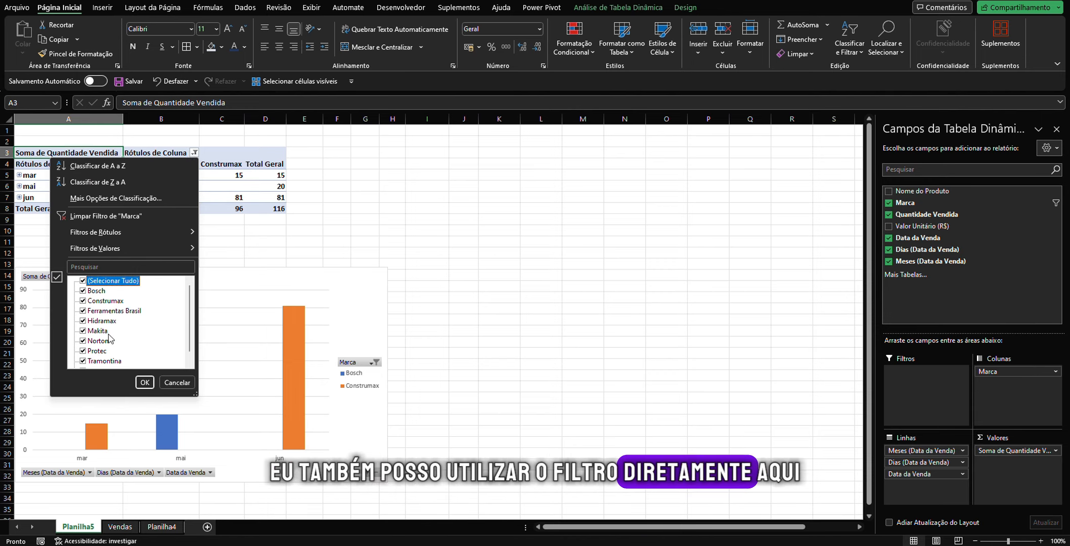
{"action": "left_click", "coordinate": [83, 281]}
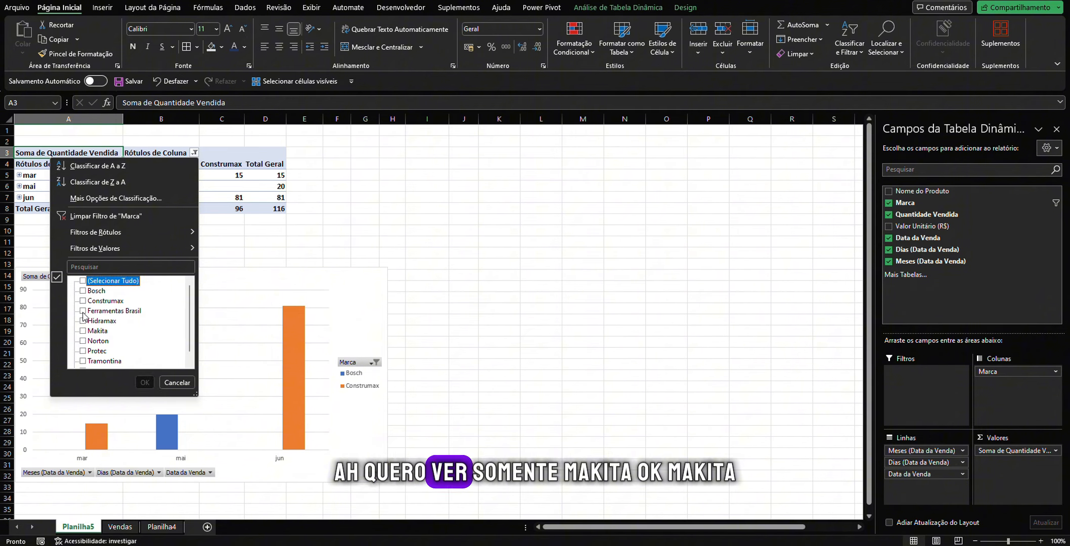
{"action": "left_click", "coordinate": [82, 330]}
{"action": "left_click", "coordinate": [145, 383]}
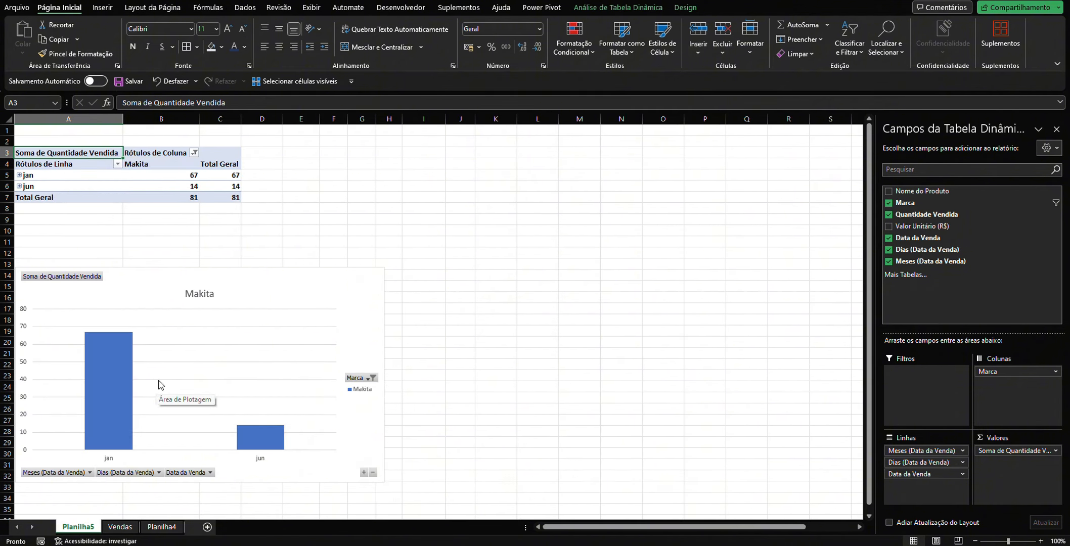
Reselect all brands in the pivot table's column label filter
{"action": "left_click", "coordinate": [194, 152]}
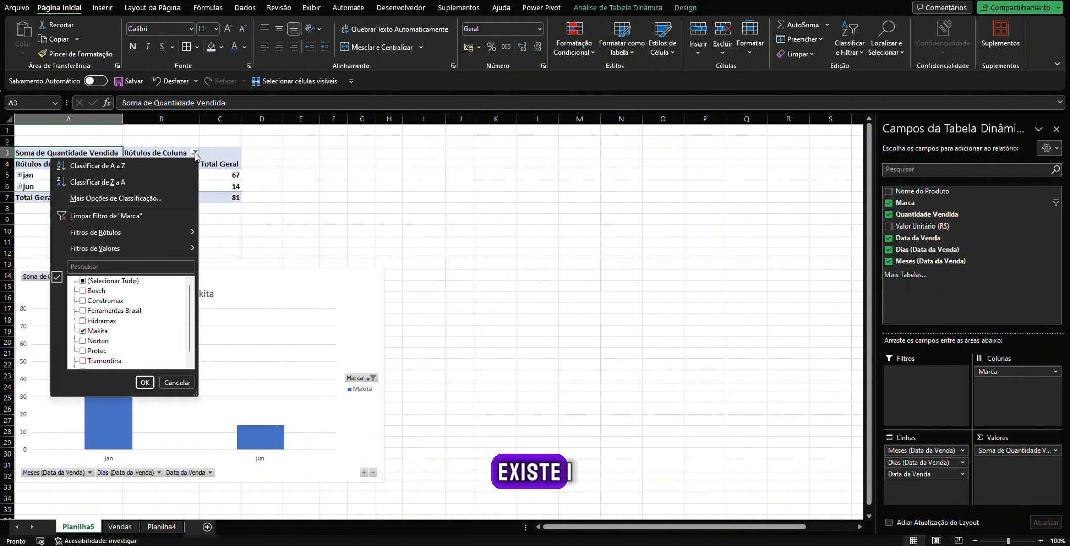
{"action": "left_click", "coordinate": [84, 281]}
{"action": "left_click", "coordinate": [144, 383]}
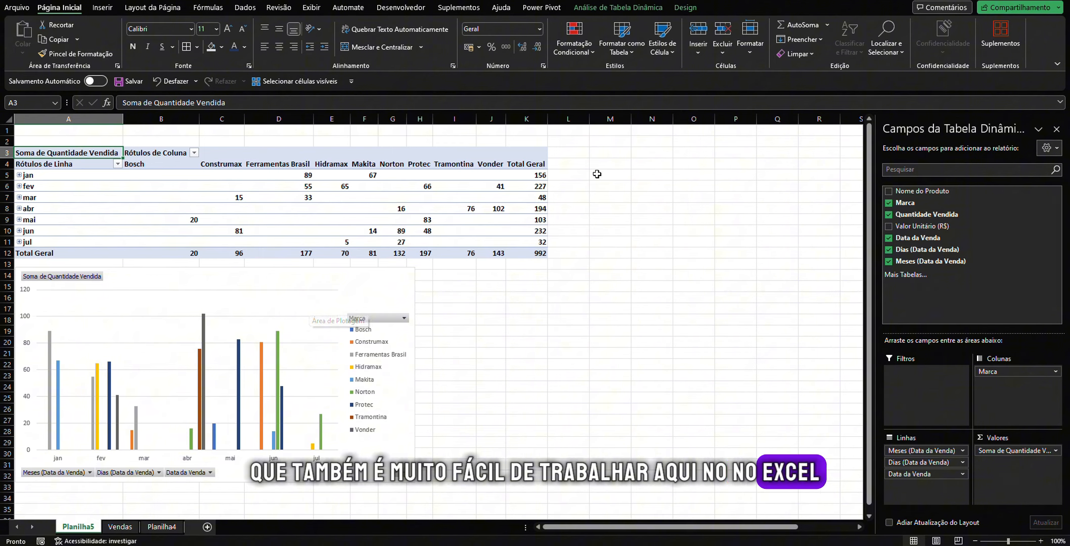
Insert a slicer for the Marca field from the pivot table and place it beside the pivot chart
{"action": "left_click", "coordinate": [668, 11]}
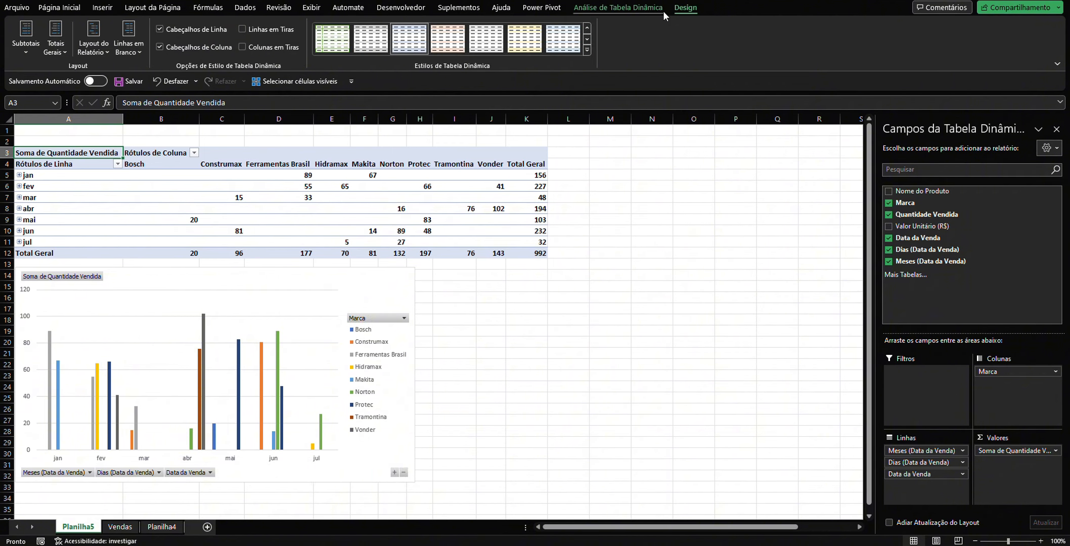
{"action": "left_click", "coordinate": [663, 11]}
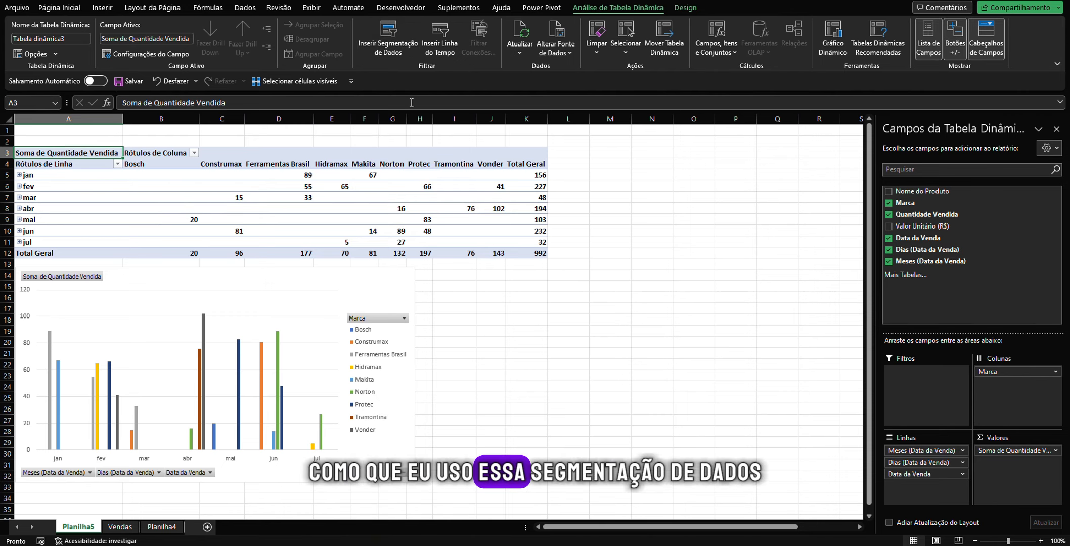
{"action": "mouse_move", "coordinate": [421, 233]}
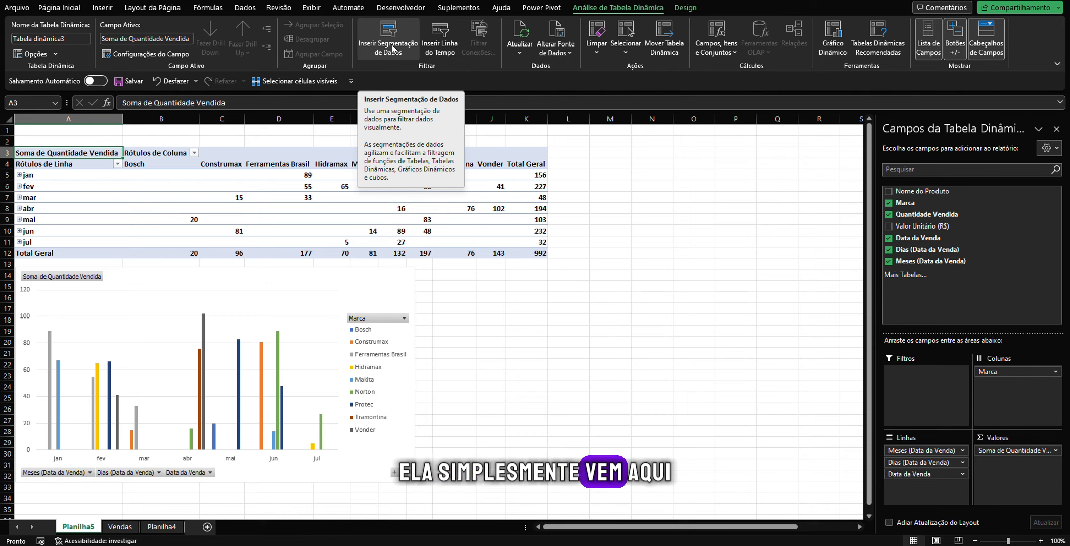
{"action": "left_click", "coordinate": [112, 200]}
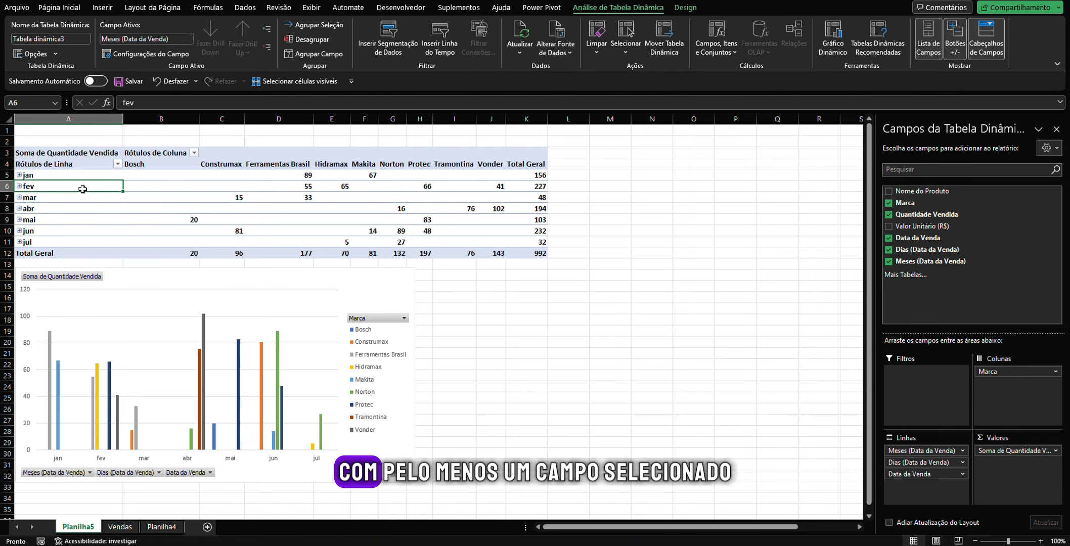
{"action": "left_click", "coordinate": [178, 211]}
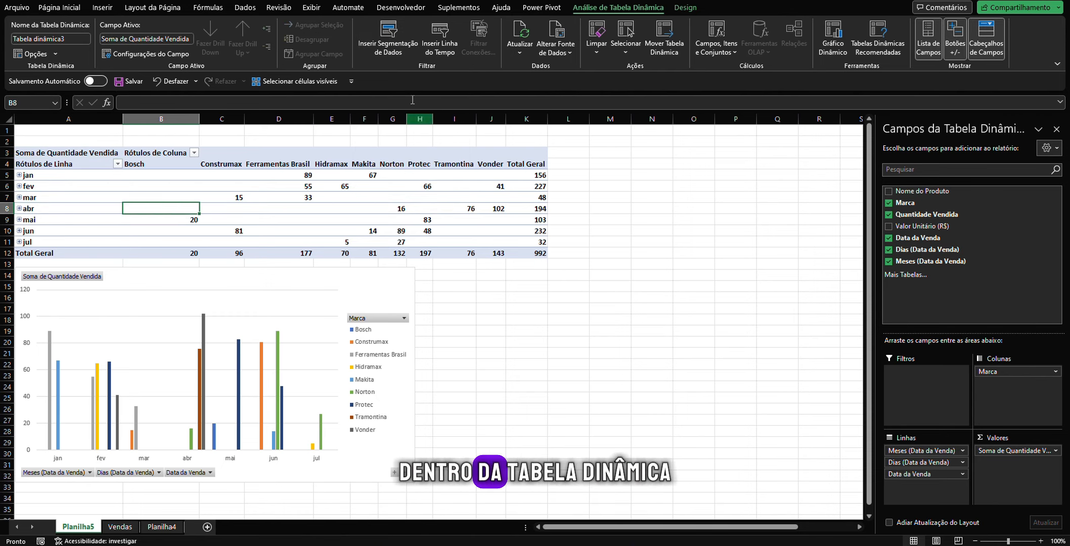
{"action": "left_click", "coordinate": [392, 35]}
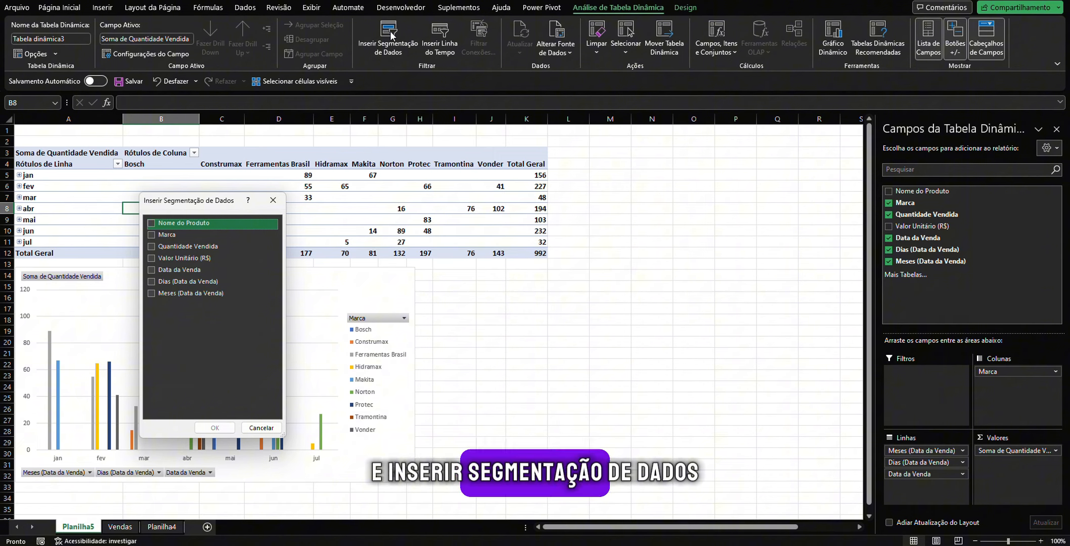
{"action": "left_click", "coordinate": [151, 237]}
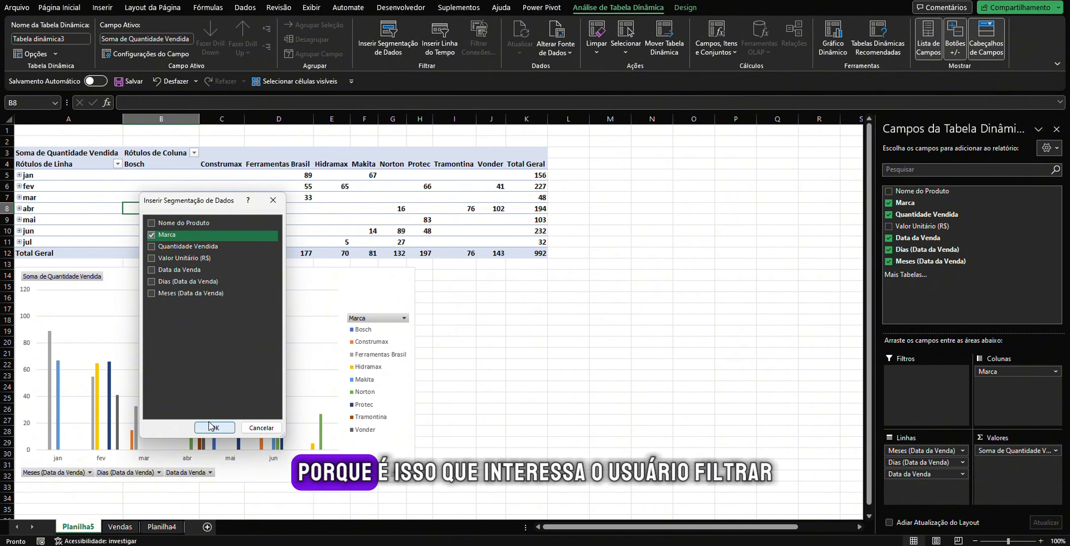
{"action": "left_click", "coordinate": [215, 428]}
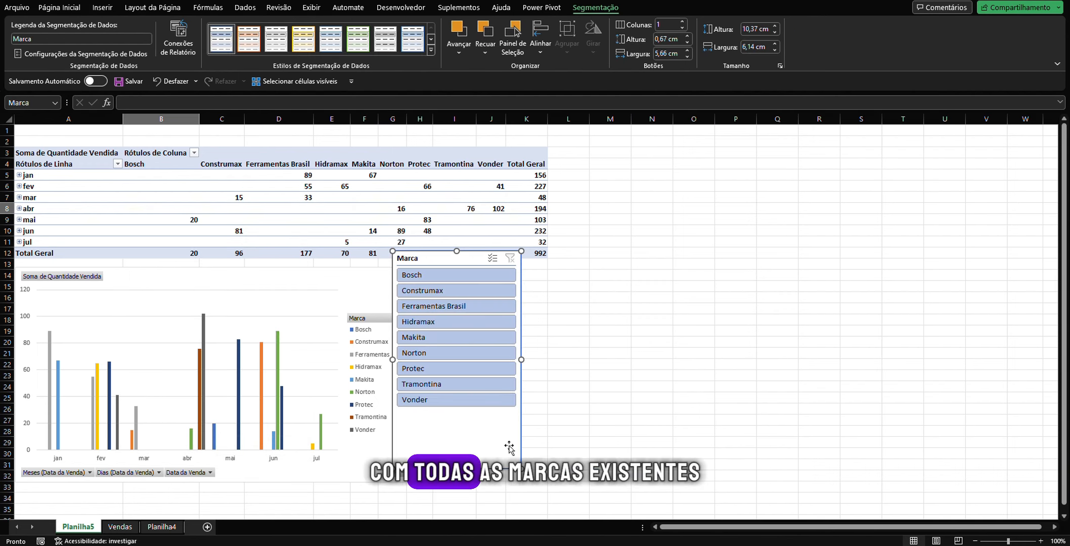
{"action": "left_click_drag", "start_coordinate": [507, 444], "coordinate": [540, 460]}
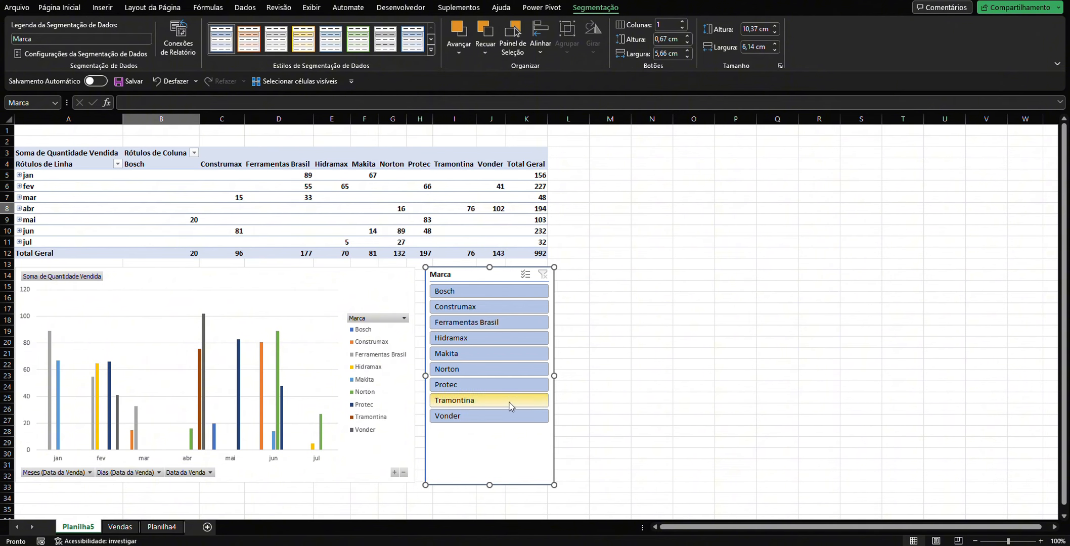
{"action": "left_click", "coordinate": [607, 277]}
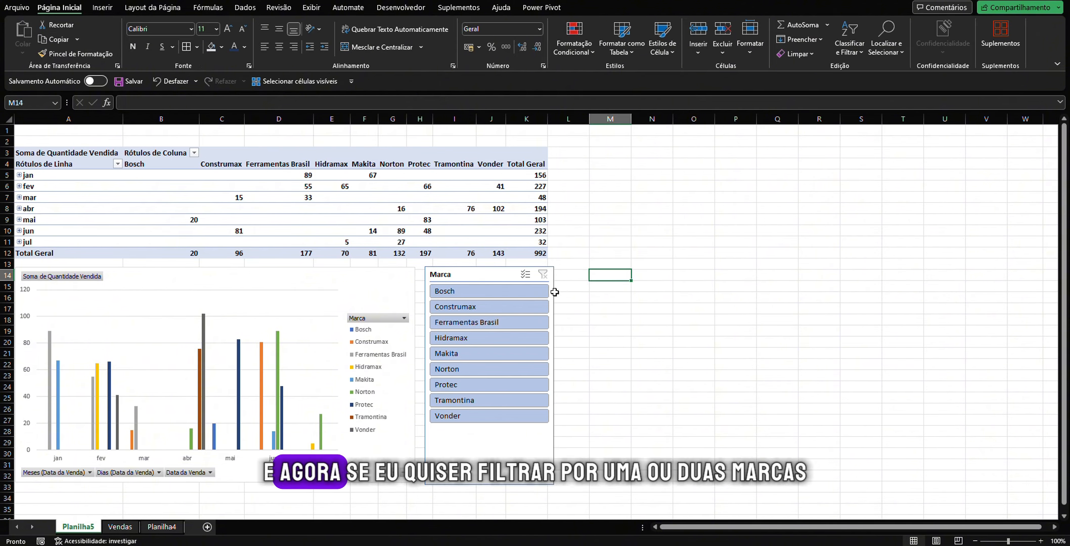
Filter the pivot table and chart to Makita, Hidramax and Norton together with the Marca slicer
{"action": "left_click", "coordinate": [453, 355]}
{"action": "left_click", "coordinate": [466, 343], "text": "ctrl"}
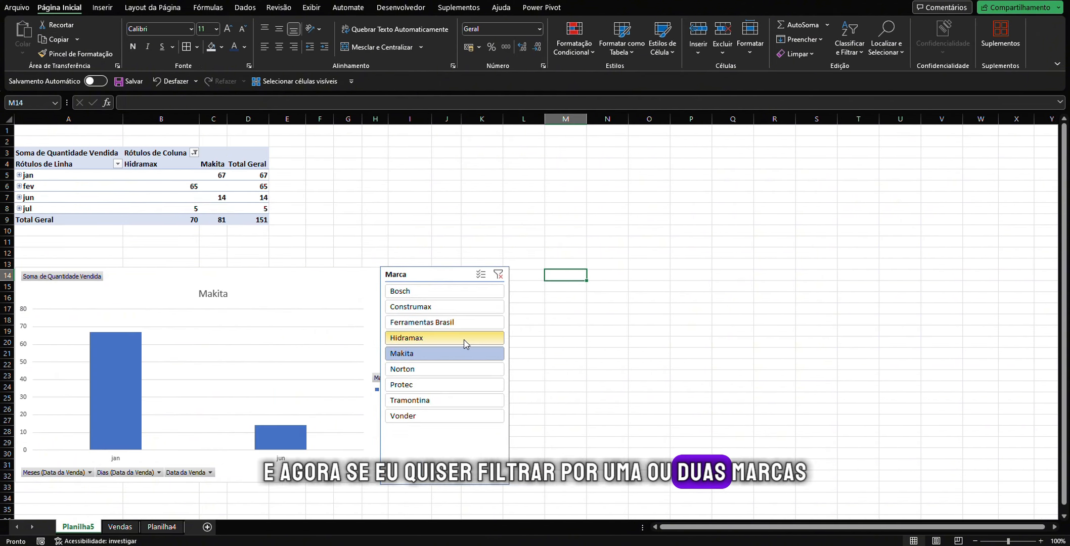
{"action": "left_click", "coordinate": [425, 373], "text": "ctrl"}
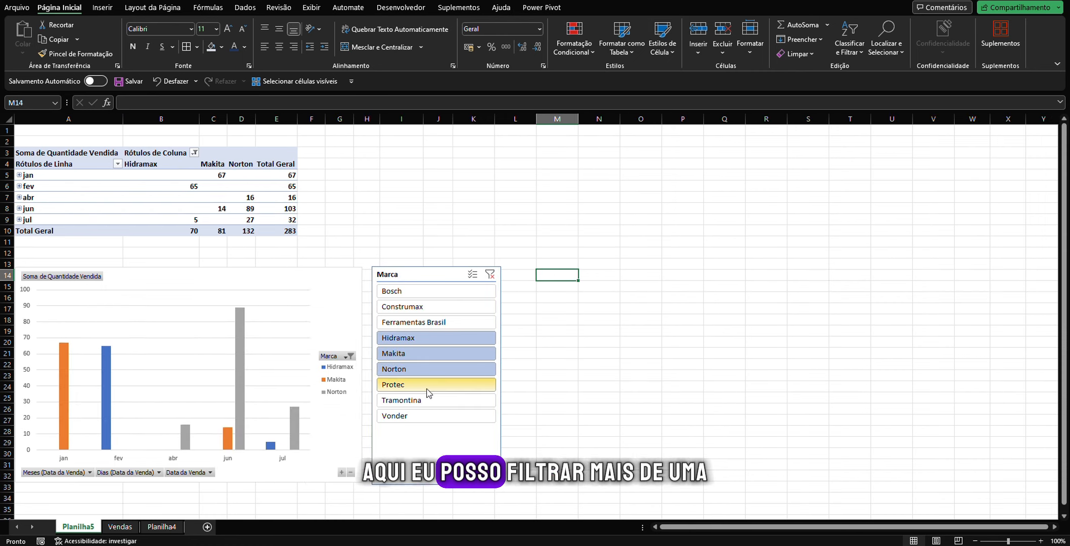
Filter by one brand at a time with the slicer: Construmax, Ferramentas Brasil, Bosch, Vonder and Tramontina
{"action": "left_click", "coordinate": [422, 305]}
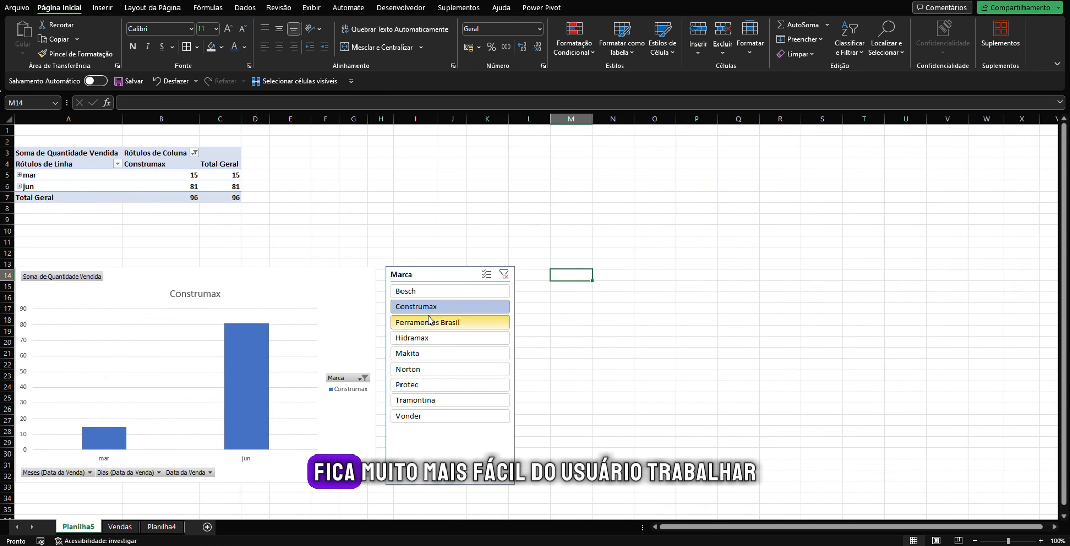
{"action": "left_click", "coordinate": [436, 325]}
{"action": "left_click", "coordinate": [442, 293]}
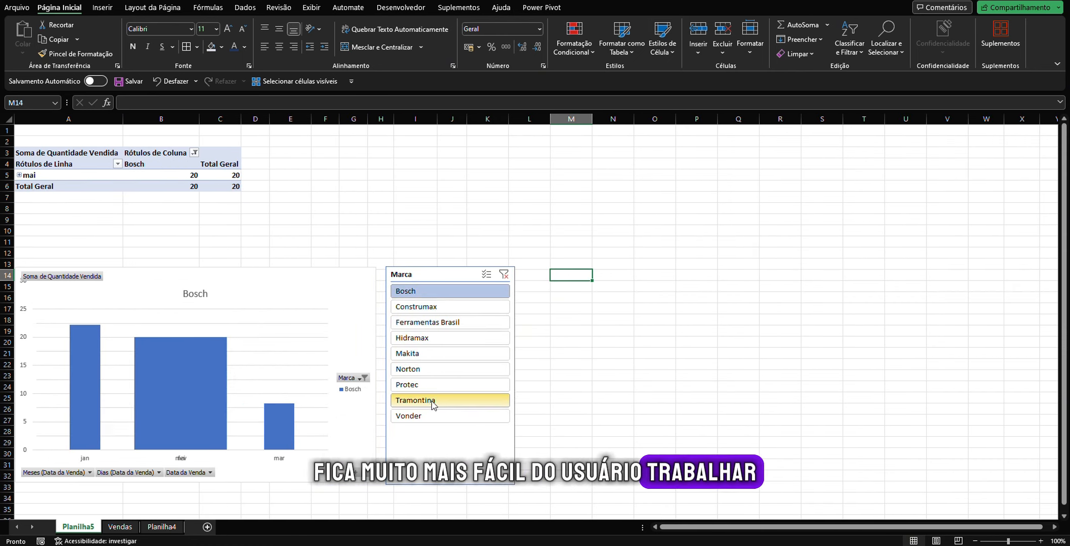
{"action": "left_click", "coordinate": [432, 420]}
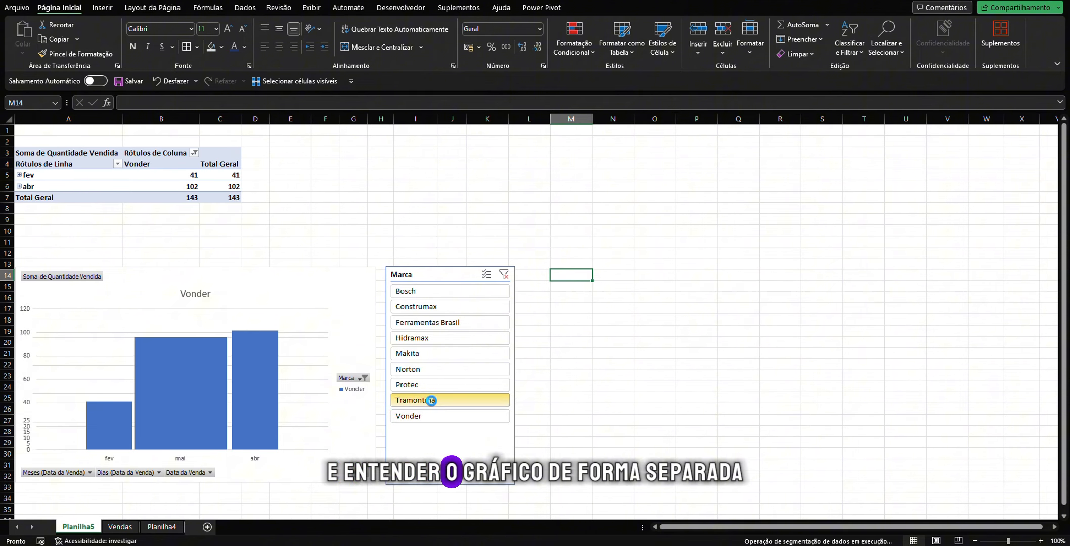
{"action": "left_click", "coordinate": [432, 402]}
Filter the slicer to Protec, Tramontina, Ferramentas Brasil and Hidramax combined, and clear the slicer's filter
{"action": "left_click", "coordinate": [435, 386]}
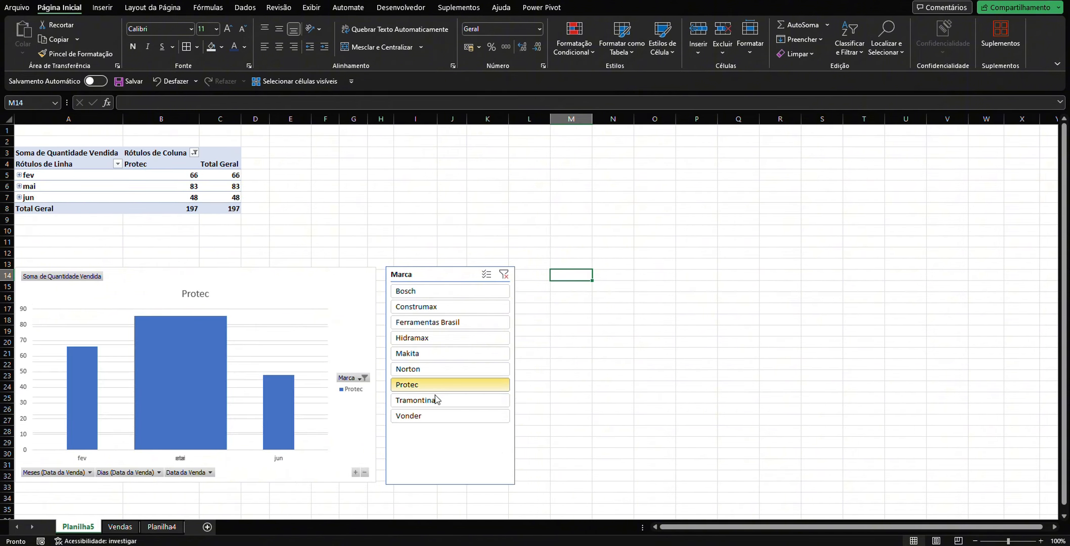
{"action": "left_click", "coordinate": [434, 400], "text": "ctrl"}
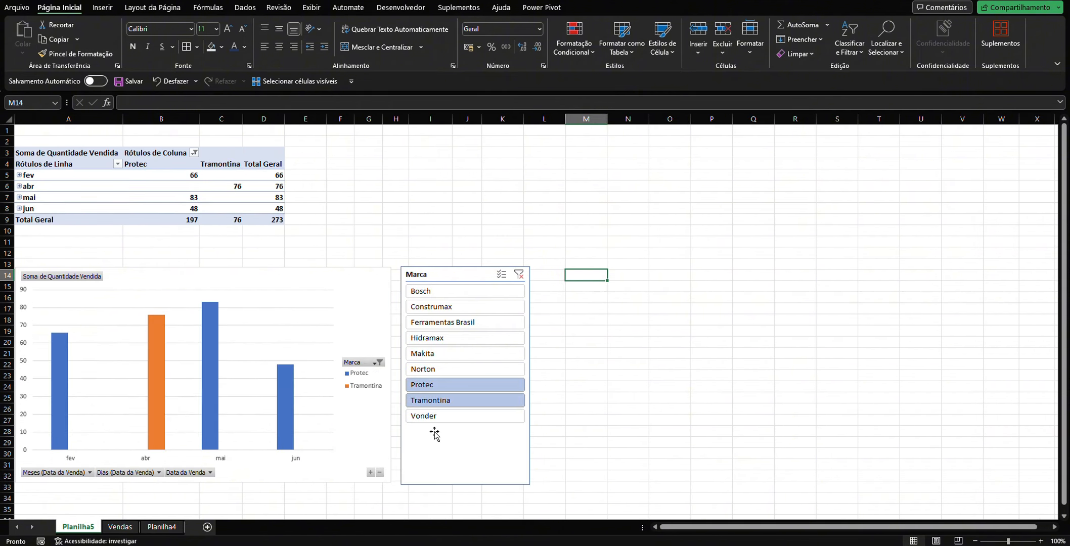
{"action": "left_click", "coordinate": [436, 324], "text": "ctrl"}
{"action": "left_click", "coordinate": [433, 339], "text": "ctrl"}
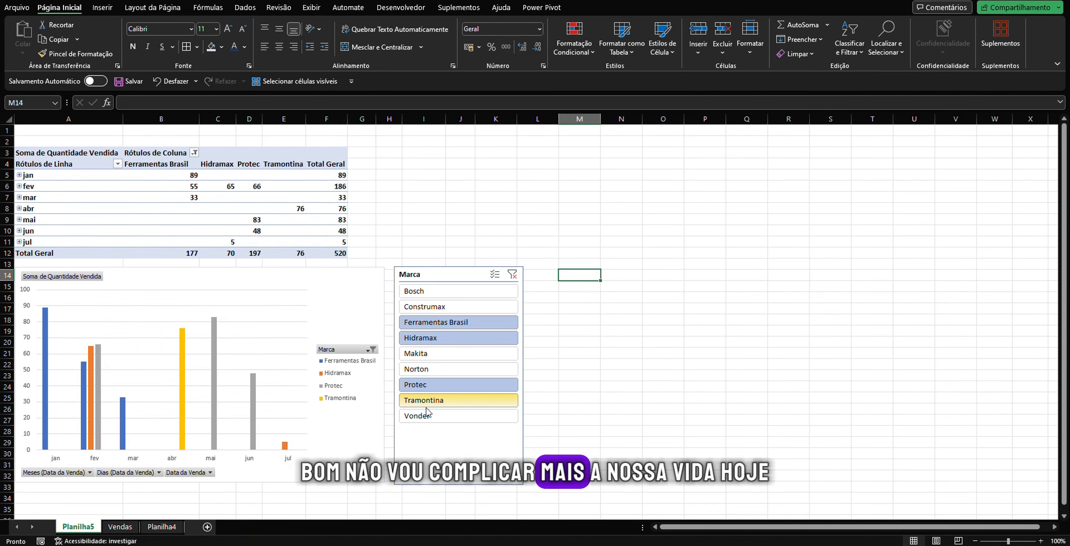
{"action": "left_click", "coordinate": [512, 274]}
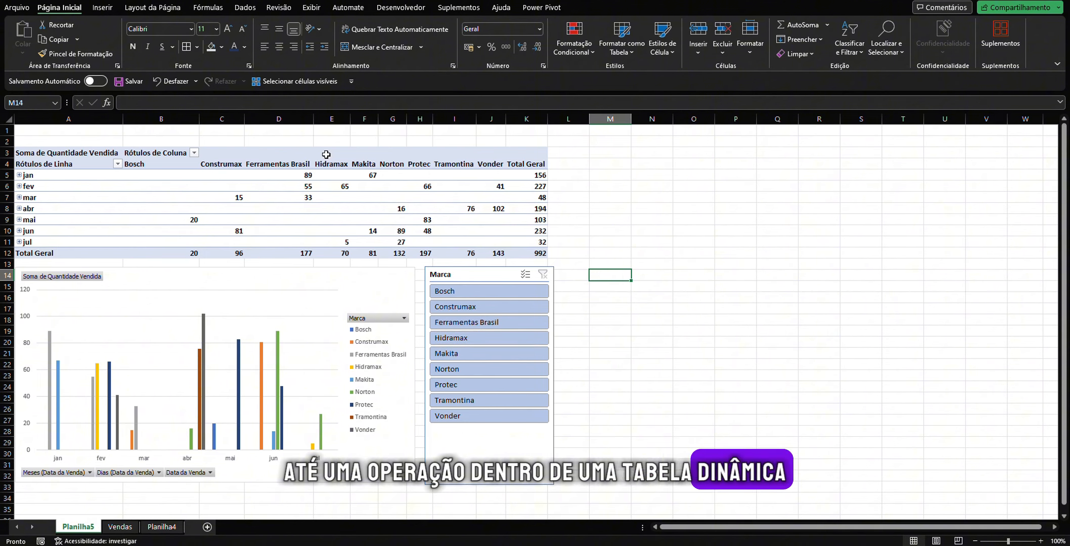
Review the source sales table on the Vendas sheet and return to the pivot table on Planilha5
{"action": "left_click", "coordinate": [297, 173]}
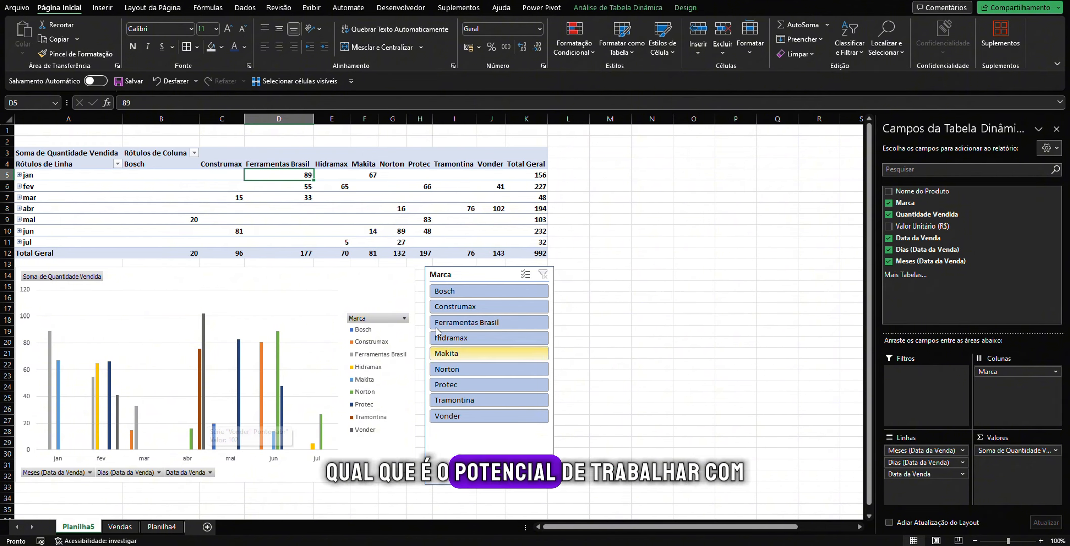
{"action": "left_click", "coordinate": [121, 527]}
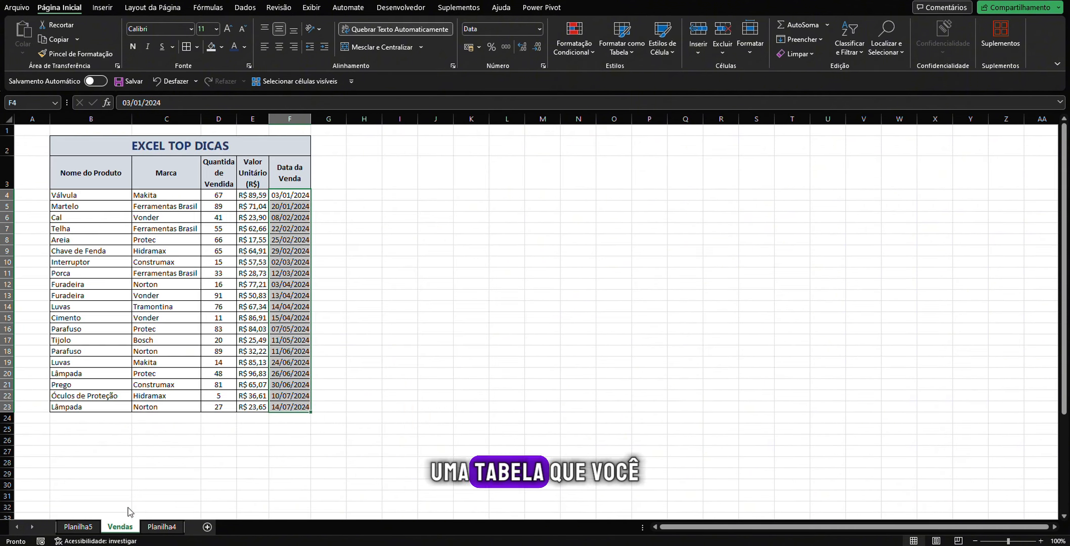
{"action": "left_click_drag", "start_coordinate": [62, 160], "coordinate": [295, 402]}
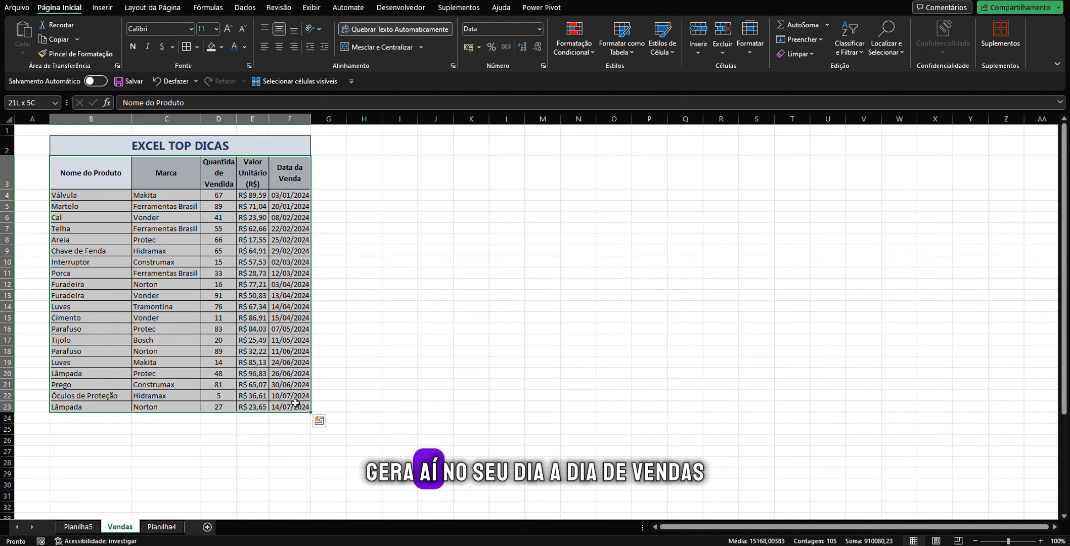
{"action": "left_click", "coordinate": [81, 525]}
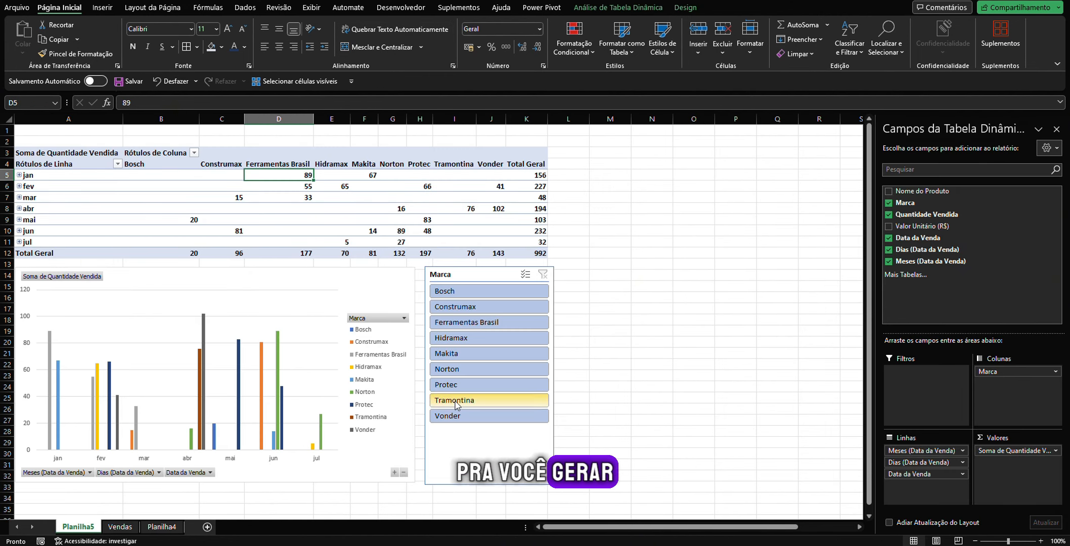